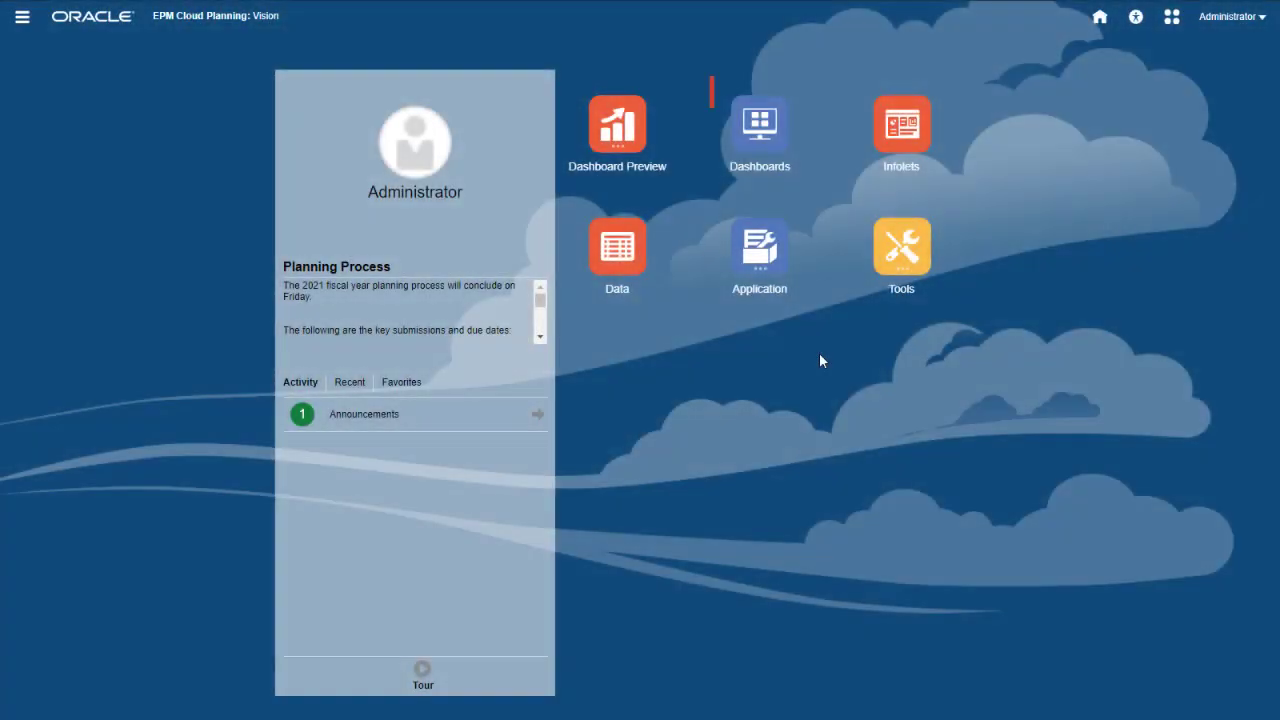
Step: Start a new Dashboard 2.0 from the dashboards listing
{"action": "left_click", "coordinate": [760, 130]}
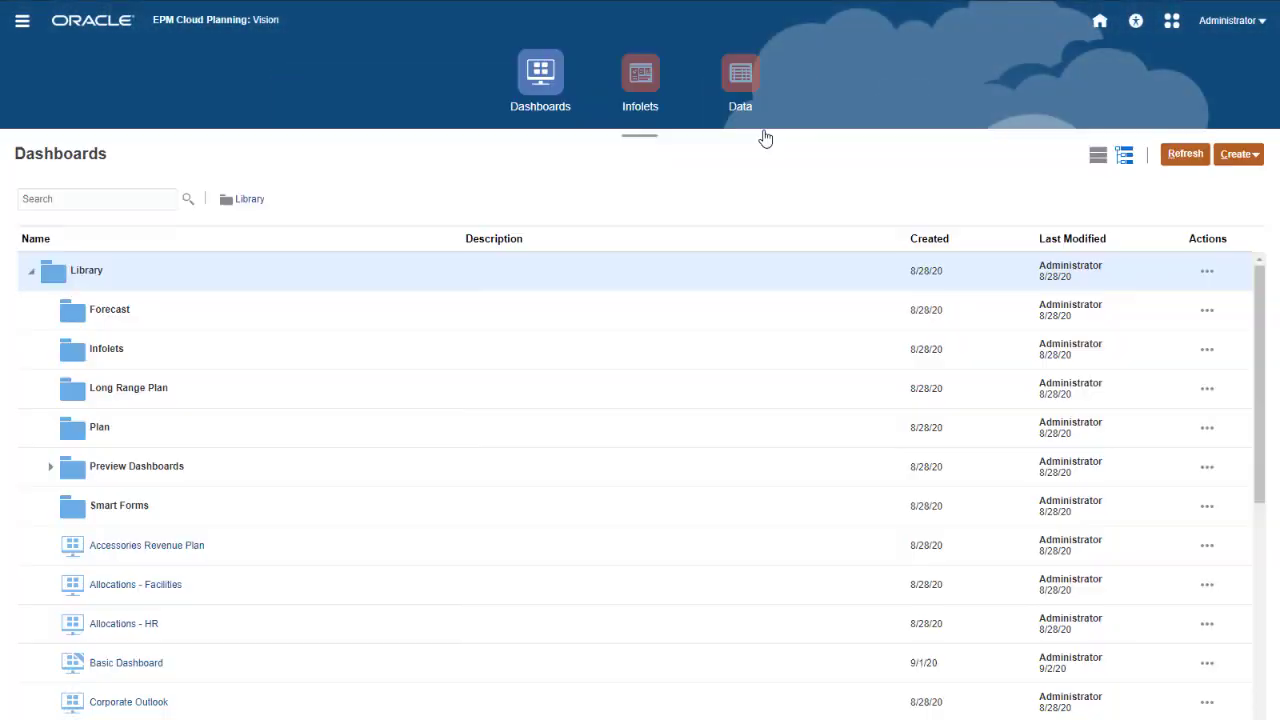
{"action": "left_click", "coordinate": [1236, 160]}
{"action": "left_click", "coordinate": [1229, 203]}
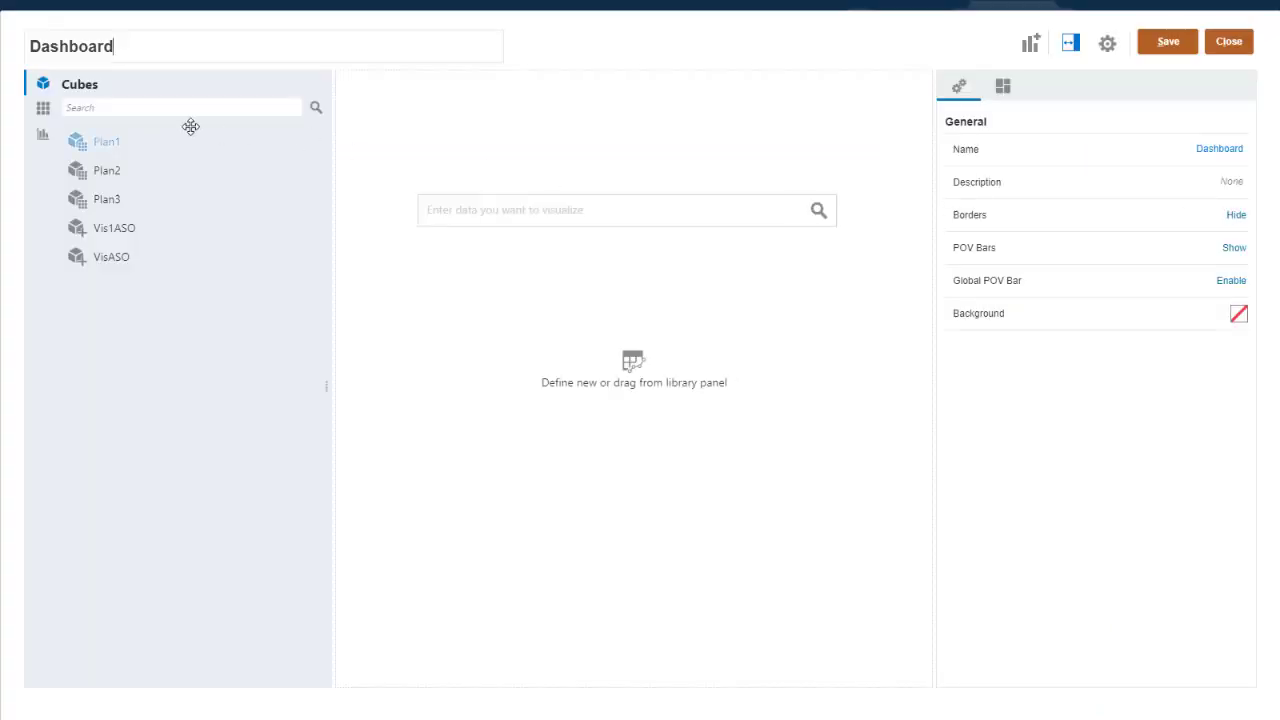
Step: Search the Library for 'monthly', place Monthly Inventory Record on the canvas, then collapse the Library
{"action": "left_click", "coordinate": [44, 110]}
{"action": "left_click", "coordinate": [316, 108]}
{"action": "type", "text": "monthly"}
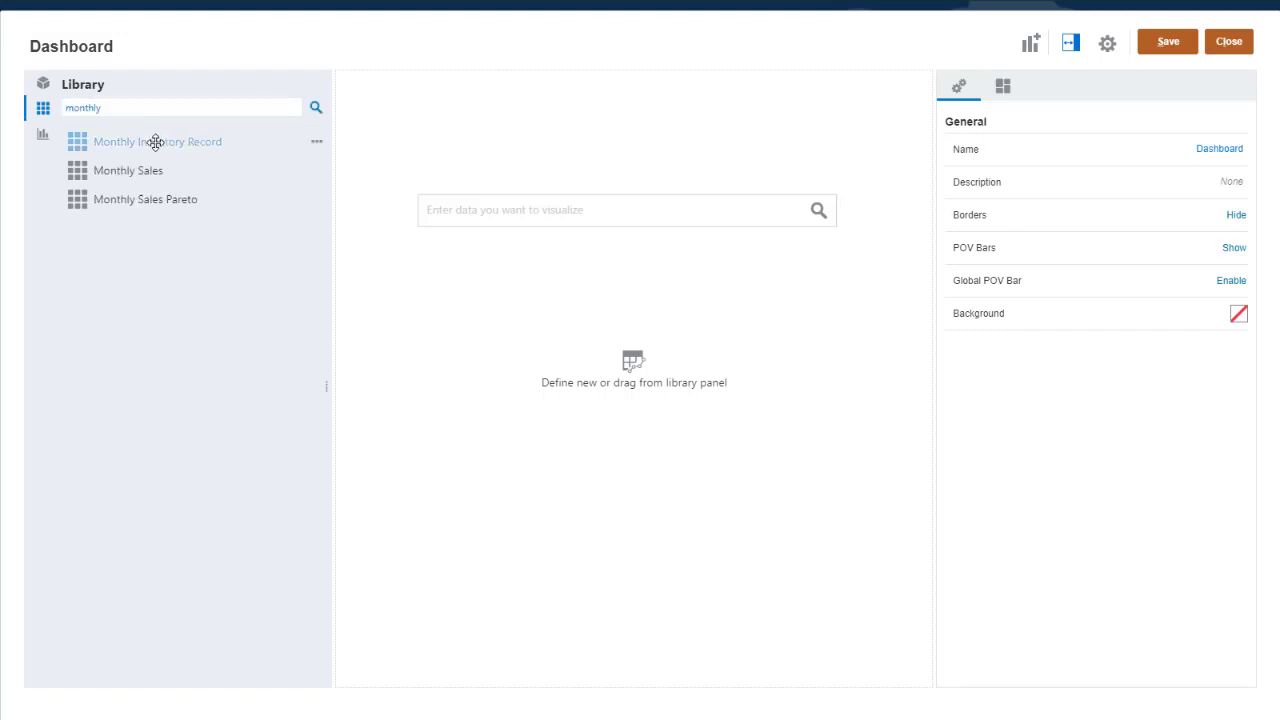
{"action": "left_click_drag", "start_coordinate": [155, 142], "coordinate": [380, 177]}
{"action": "left_click", "coordinate": [338, 375]}
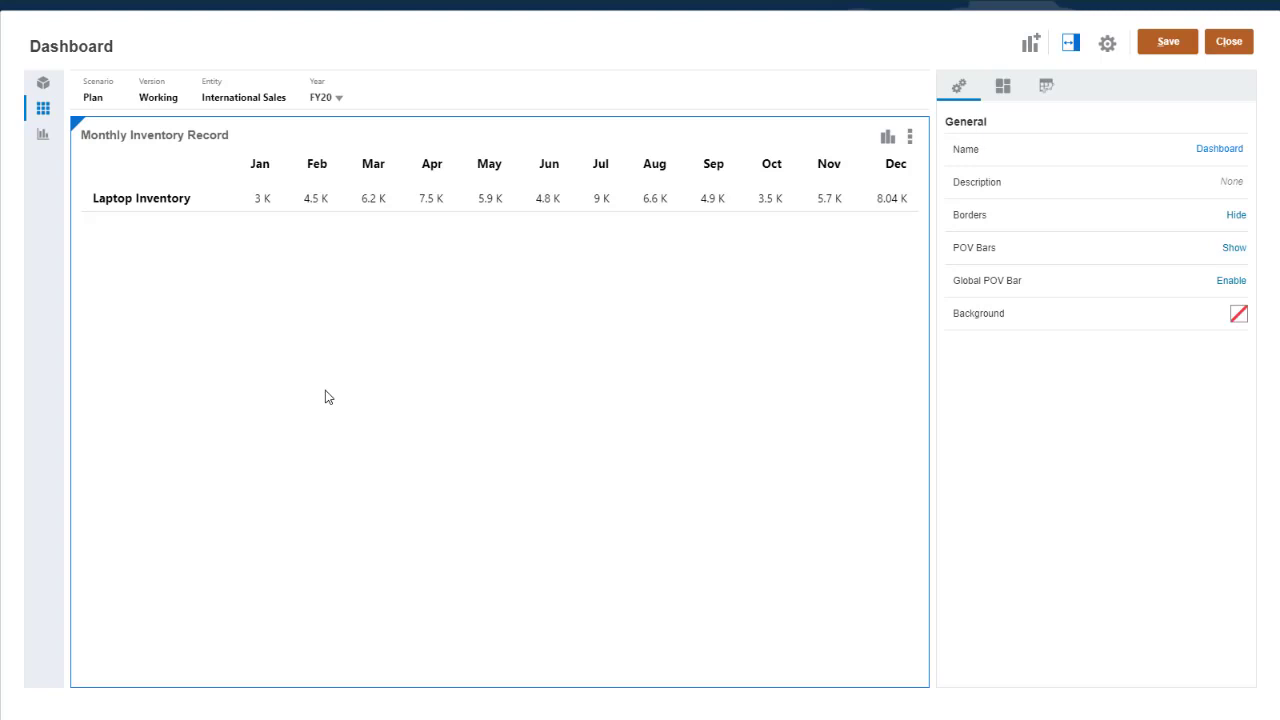
Step: Make Monthly Inventory Record a Waterfall chart, add the form again as a table below, and select the chart
{"action": "left_click", "coordinate": [887, 137]}
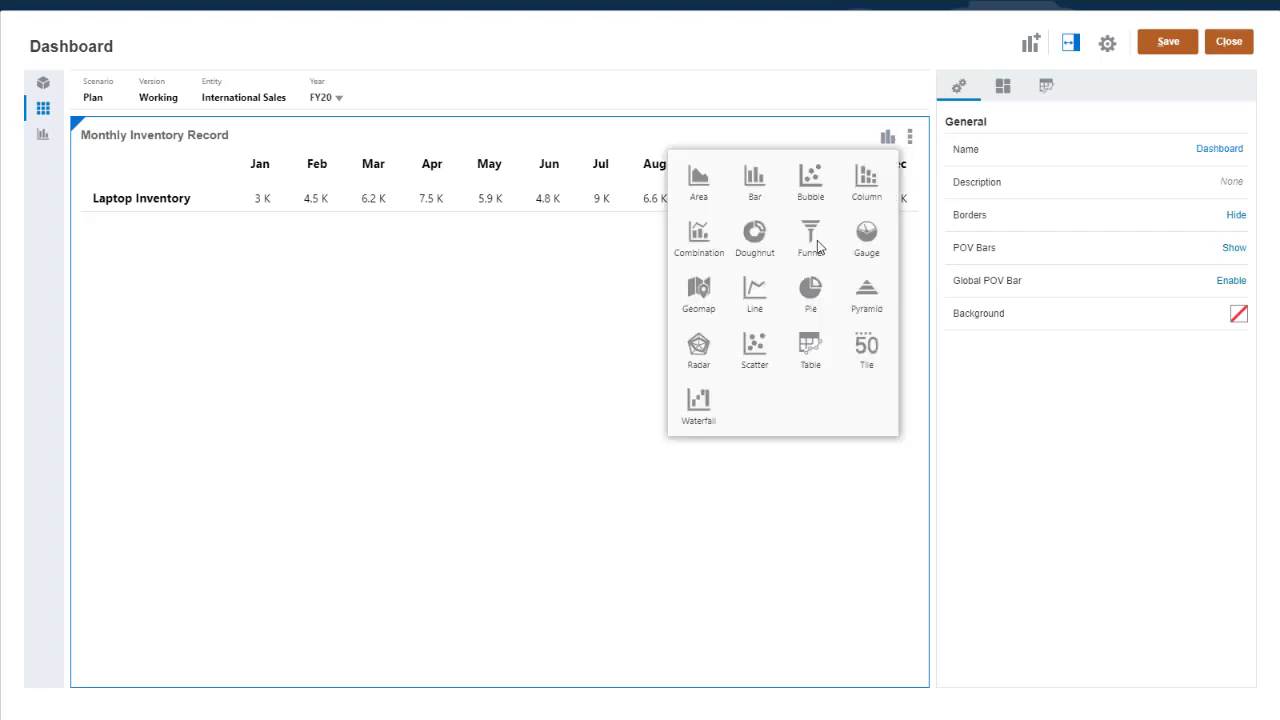
{"action": "left_click", "coordinate": [710, 408]}
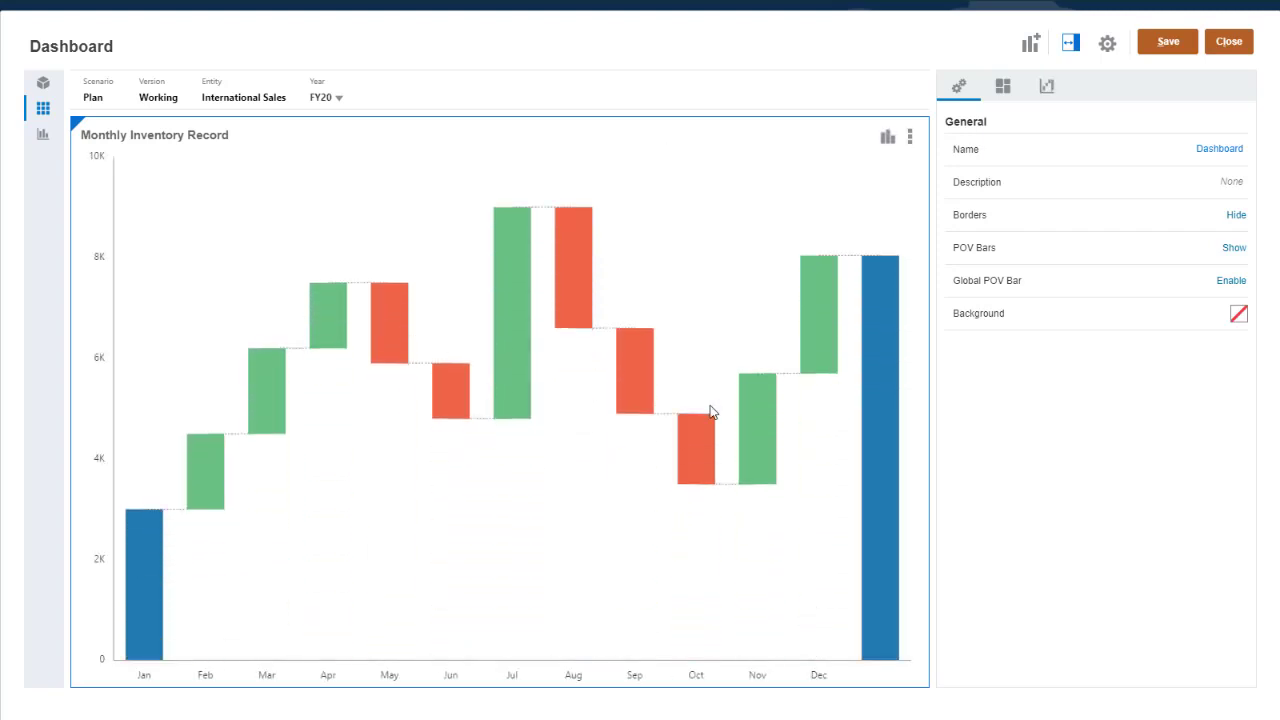
{"action": "left_click", "coordinate": [43, 108]}
{"action": "left_click_drag", "start_coordinate": [121, 141], "coordinate": [414, 694]}
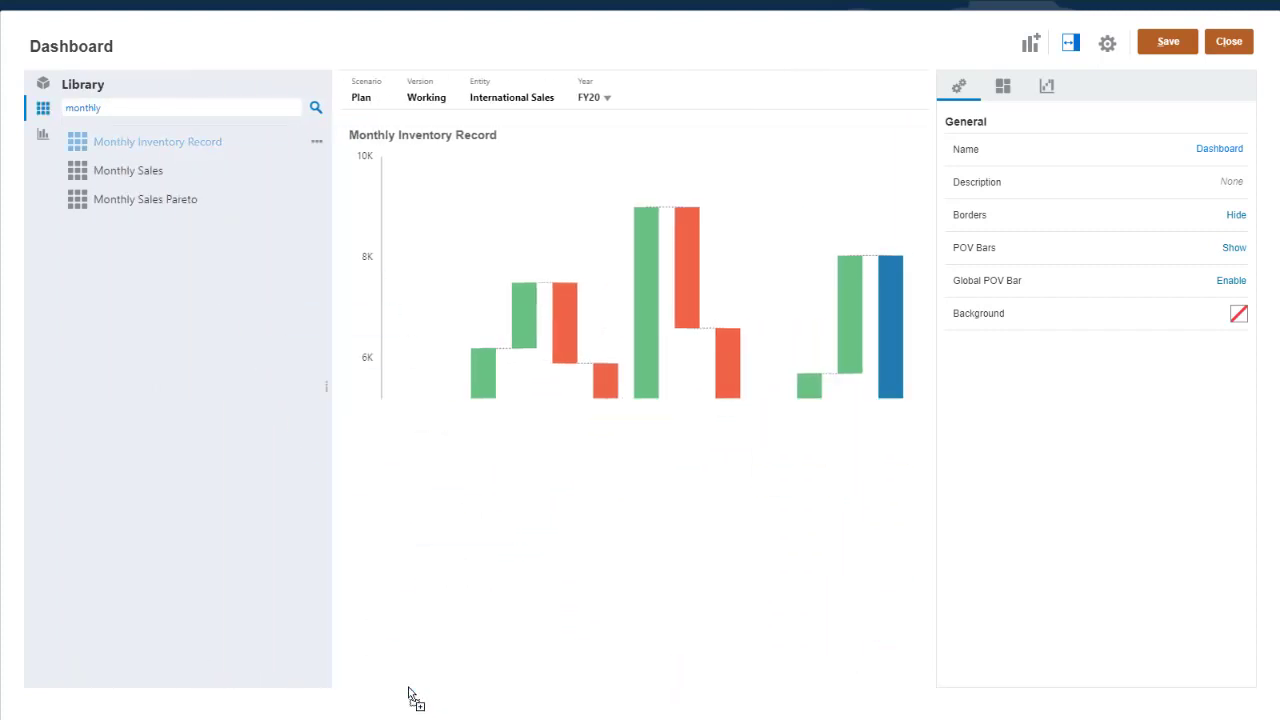
{"action": "left_click", "coordinate": [329, 391]}
{"action": "mouse_move", "coordinate": [156, 350]}
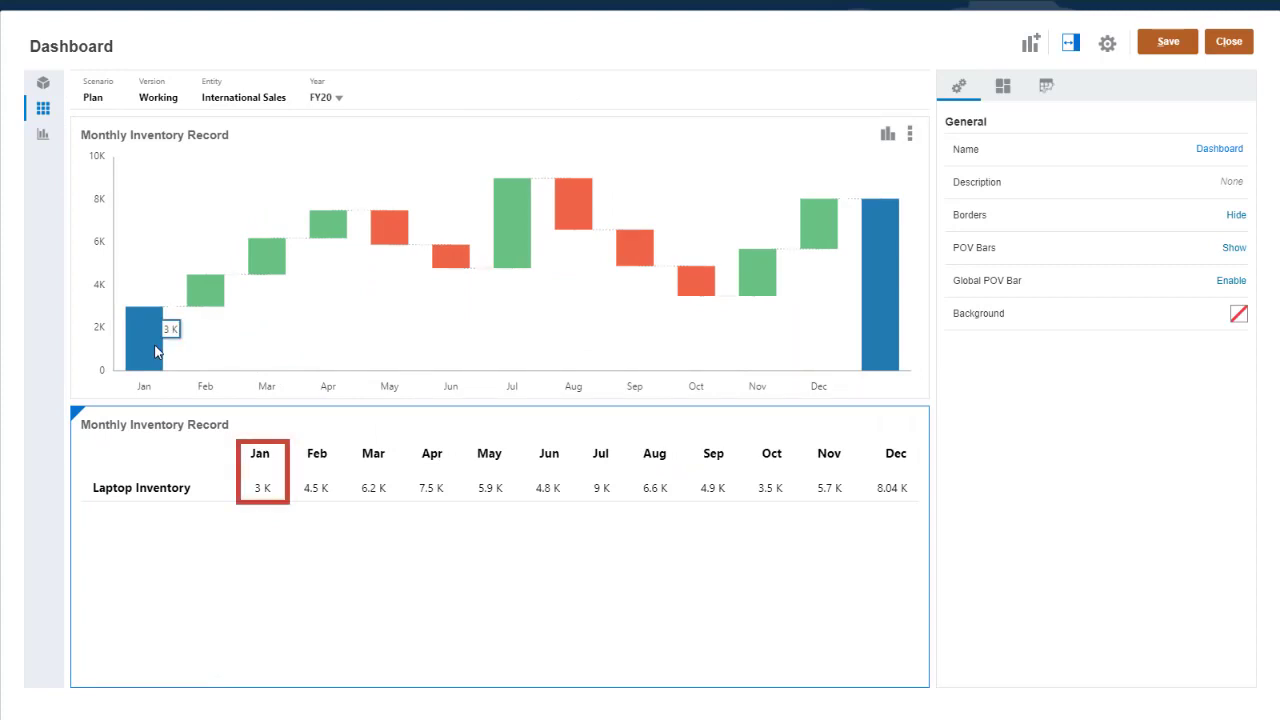
{"action": "mouse_move", "coordinate": [202, 292]}
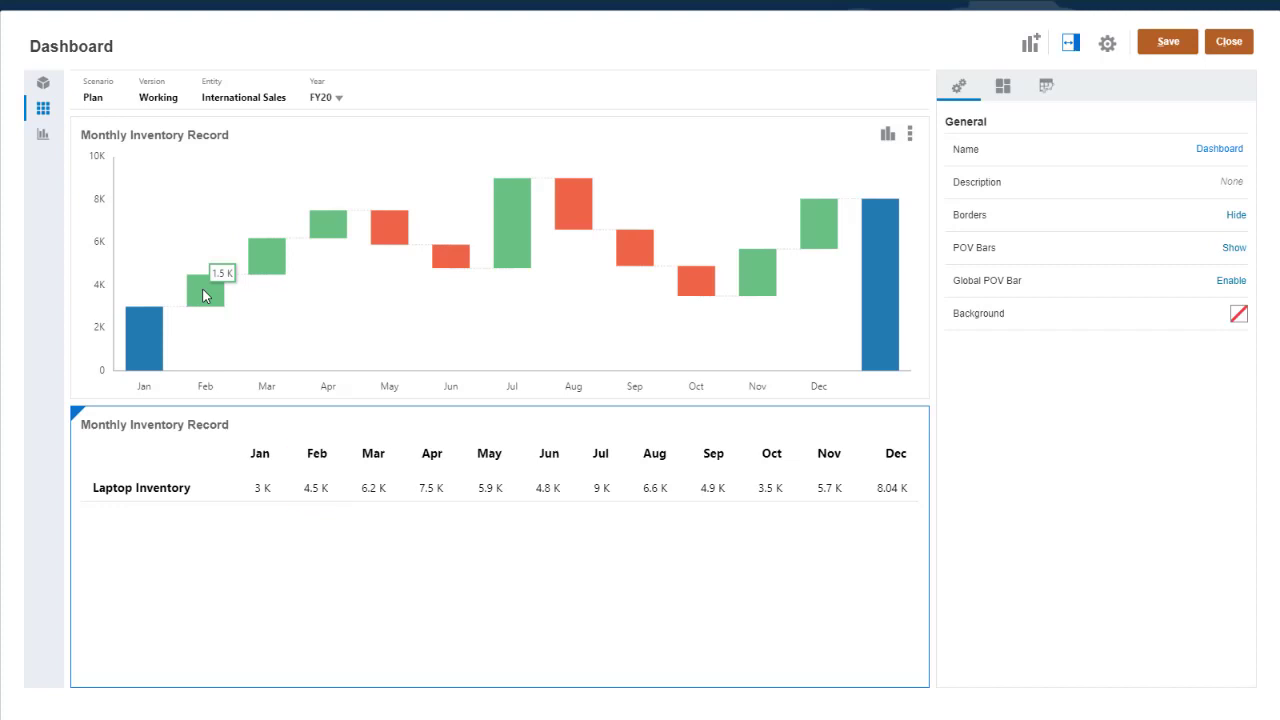
{"action": "left_click", "coordinate": [209, 229]}
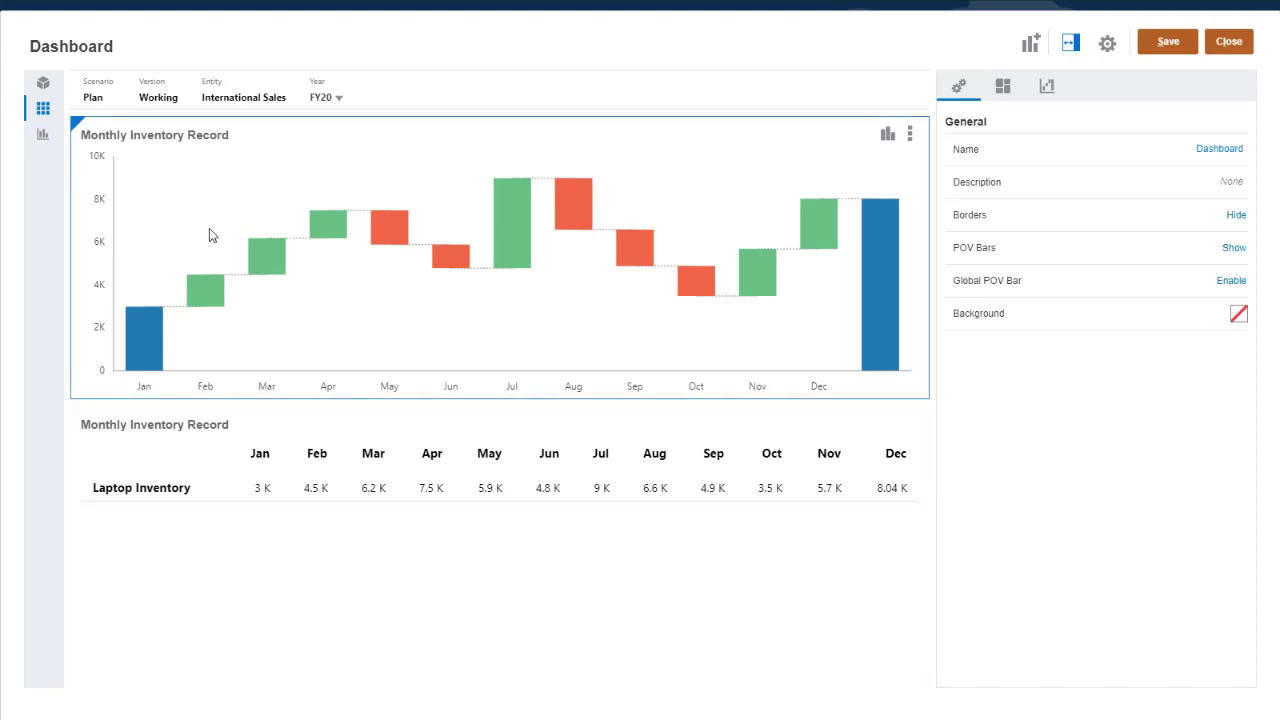
Step: Set the waterfall's Value Scale to K - Thousand, with Connecting Lines left on
{"action": "left_click", "coordinate": [1041, 91]}
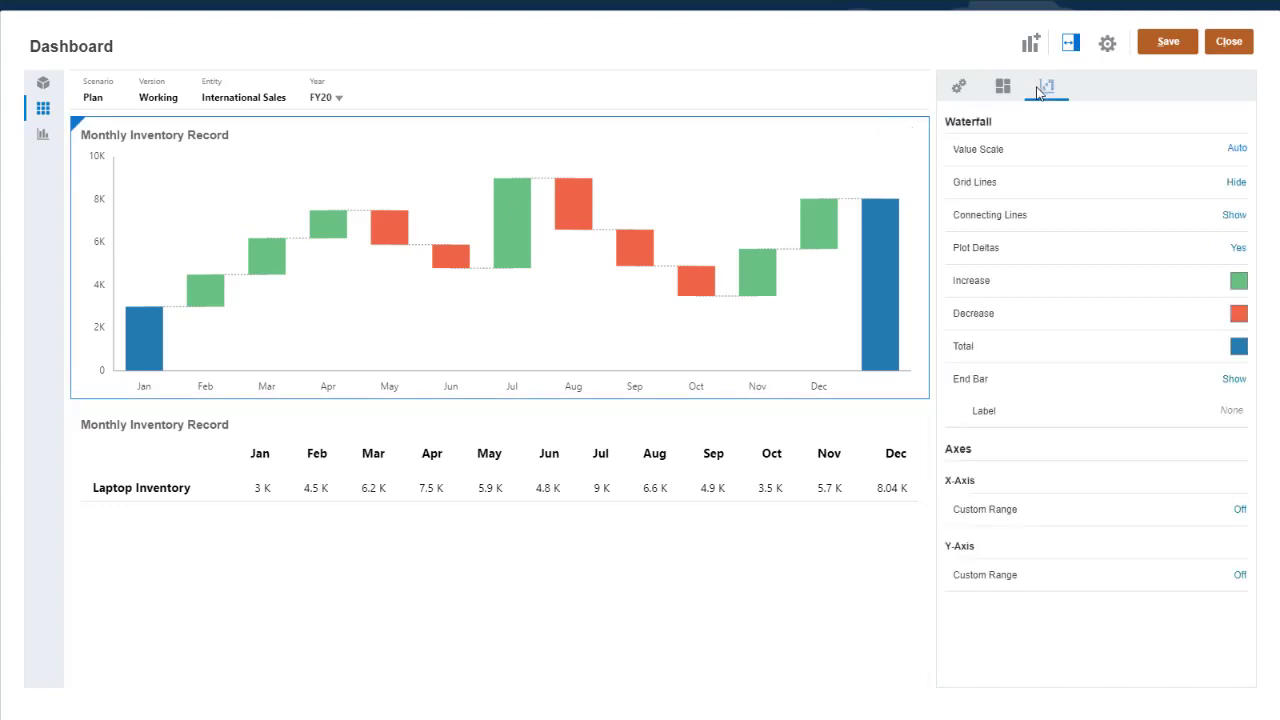
{"action": "left_click", "coordinate": [1236, 150]}
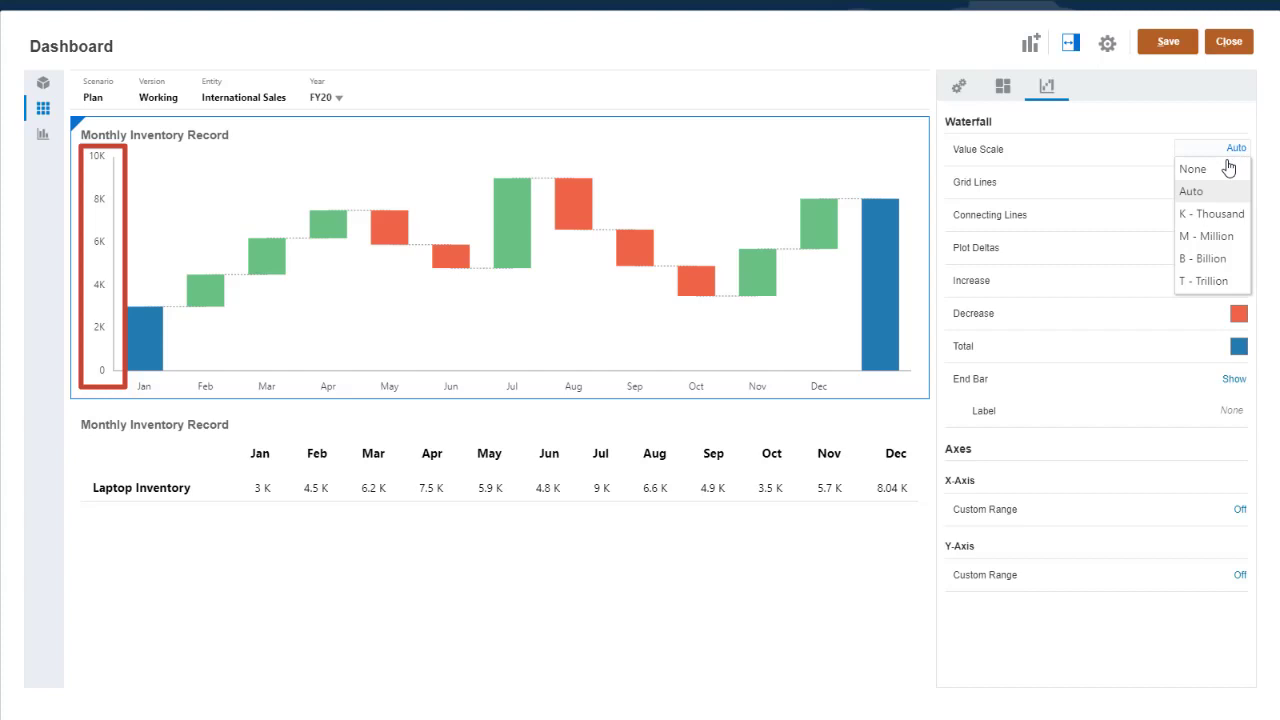
{"action": "left_click", "coordinate": [1228, 172]}
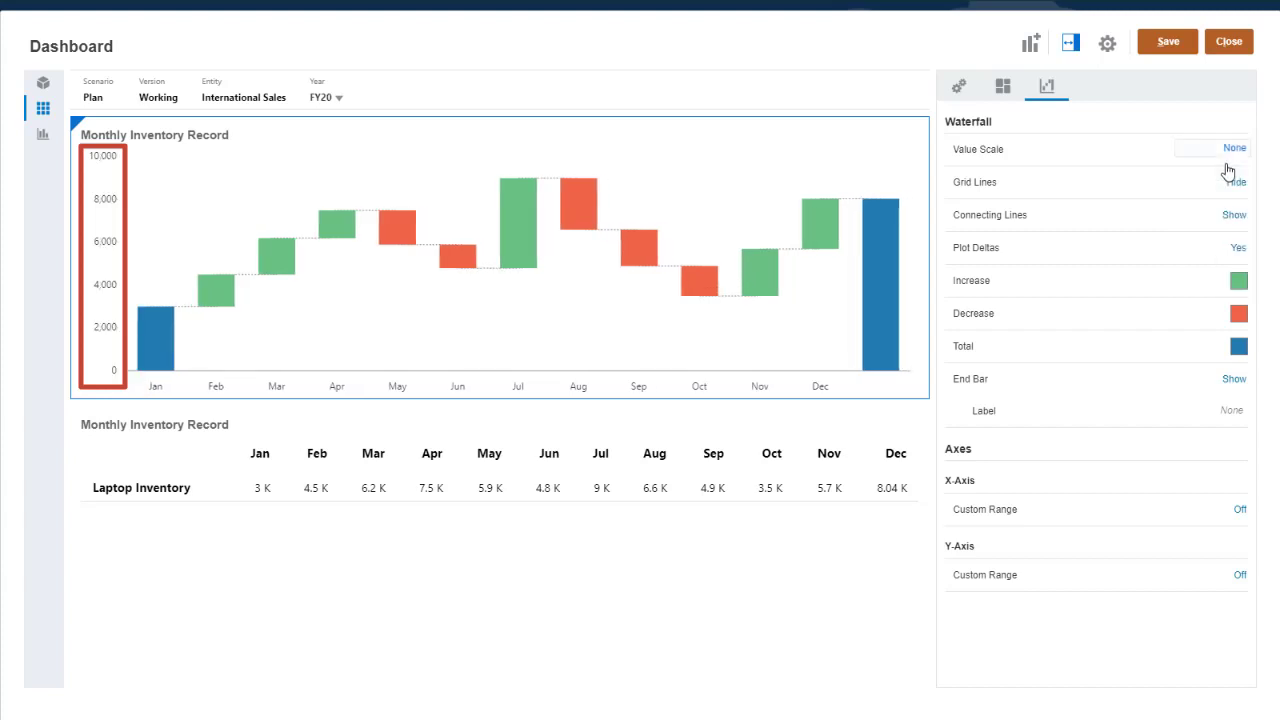
{"action": "left_click", "coordinate": [1232, 150]}
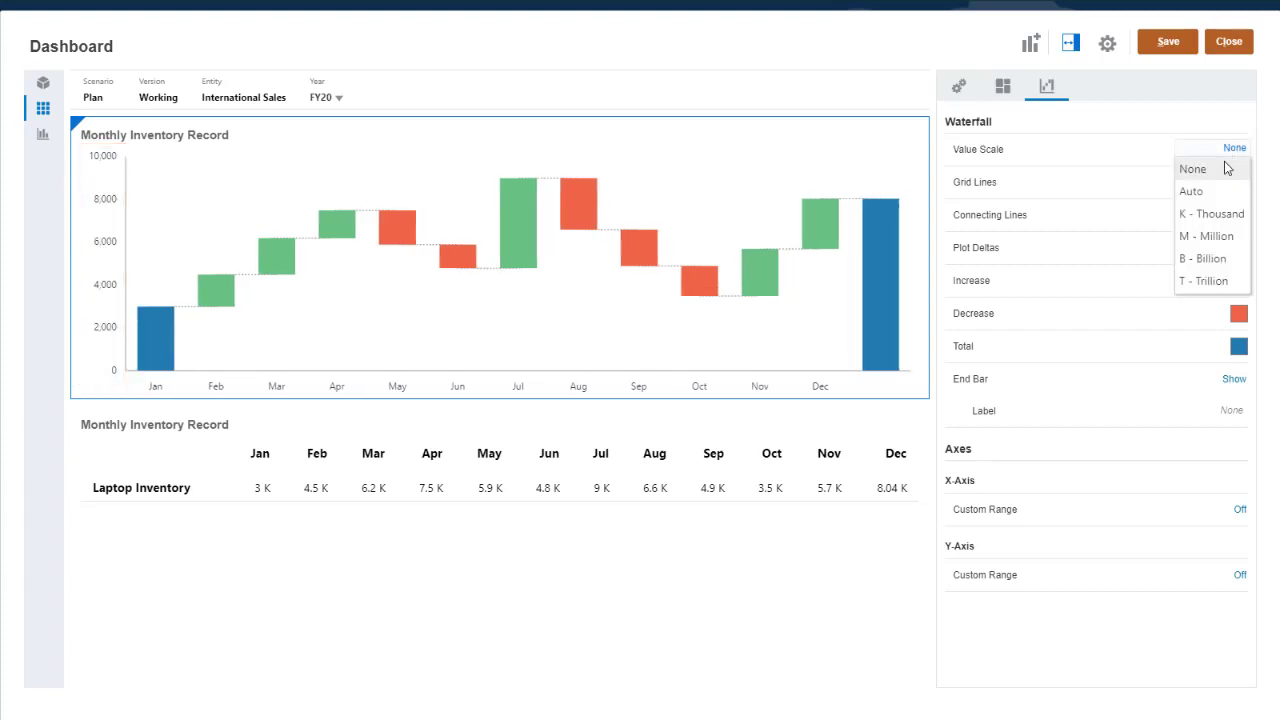
{"action": "left_click", "coordinate": [1222, 213]}
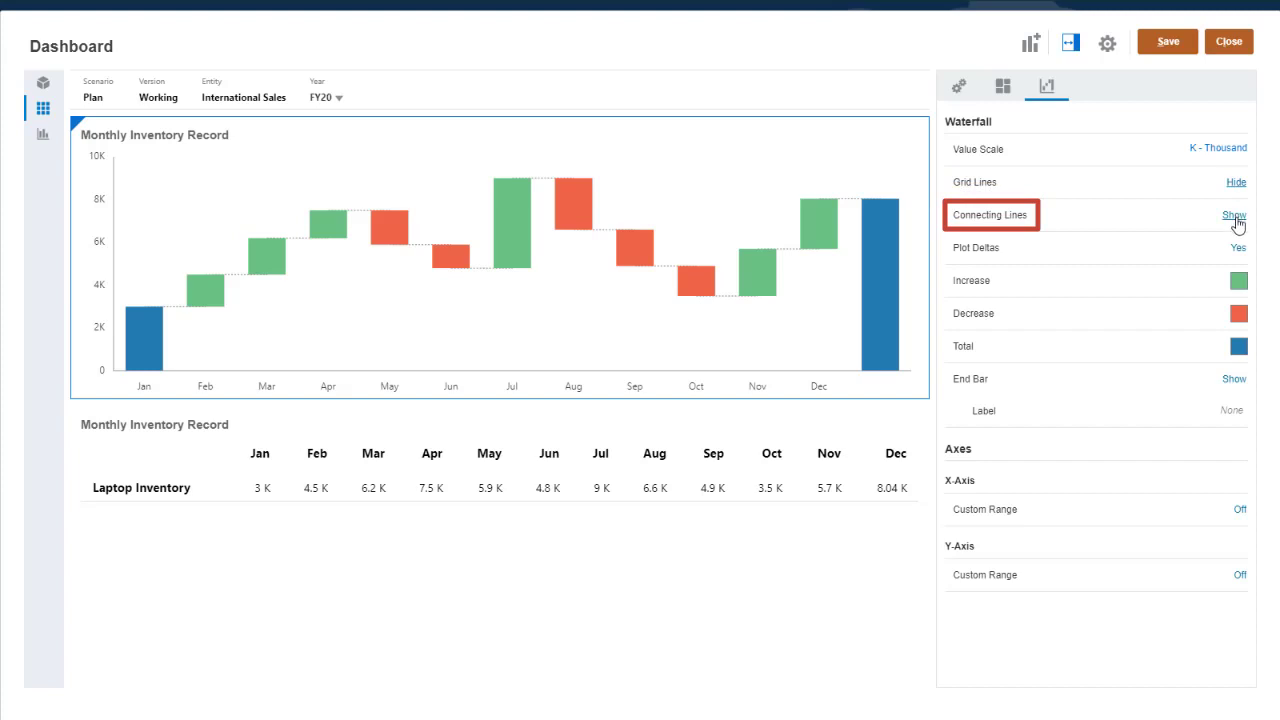
{"action": "left_click", "coordinate": [1234, 216]}
{"action": "left_click", "coordinate": [1235, 217]}
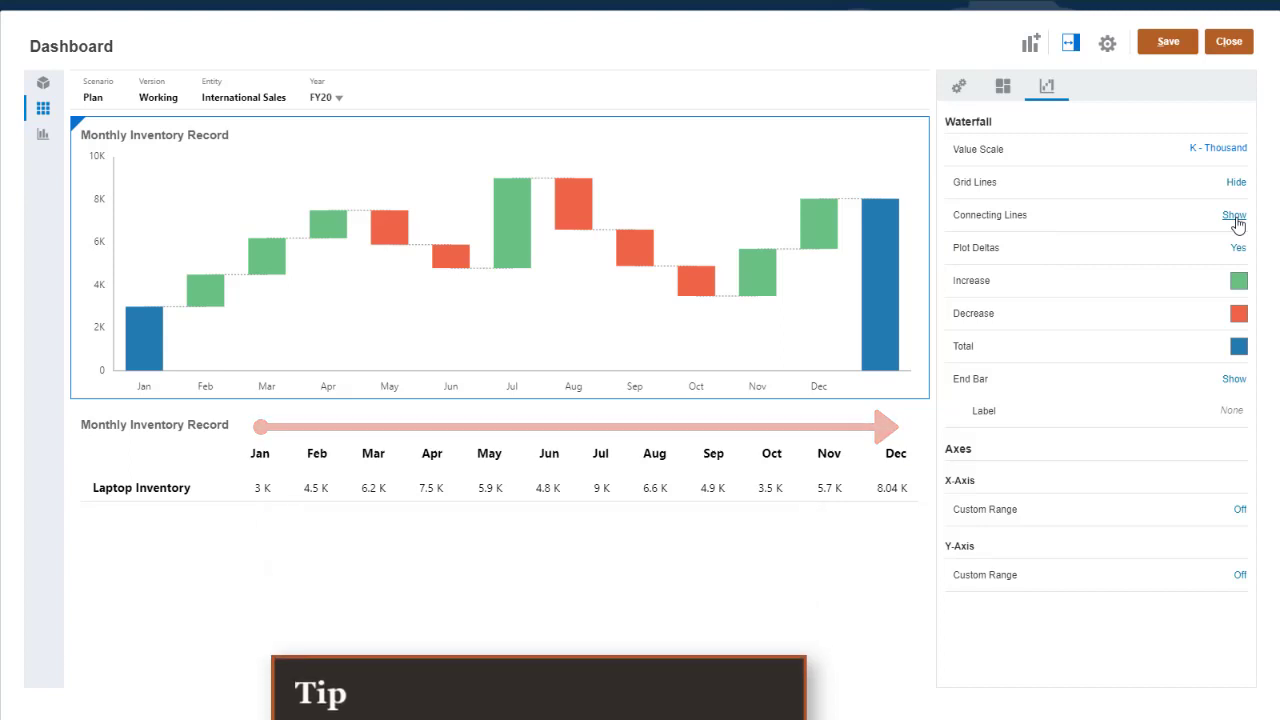
Step: Set Increase bars to darker green, Decrease to #C74634 and Total to dark teal
{"action": "left_click", "coordinate": [1239, 281]}
{"action": "double_click", "coordinate": [1012, 315]}
{"action": "key", "text": "ctrl+v"}
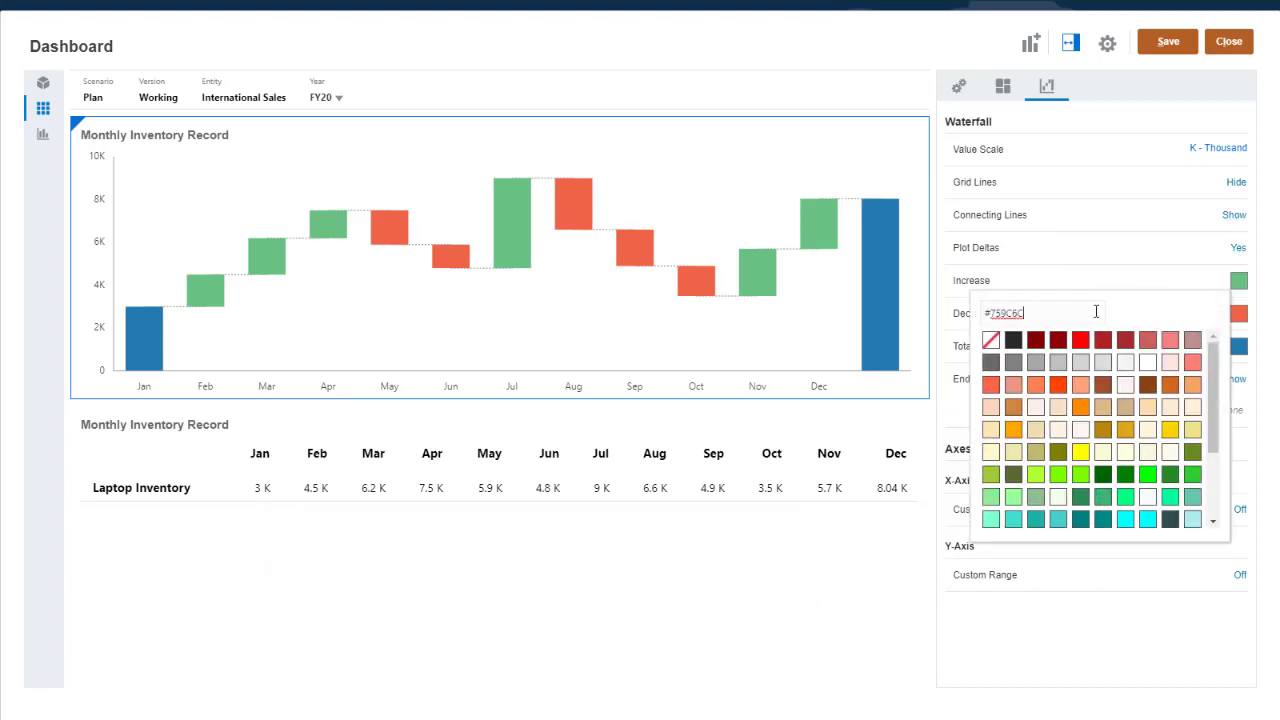
{"action": "left_click", "coordinate": [1239, 314]}
{"action": "type", "text": "#C74634"}
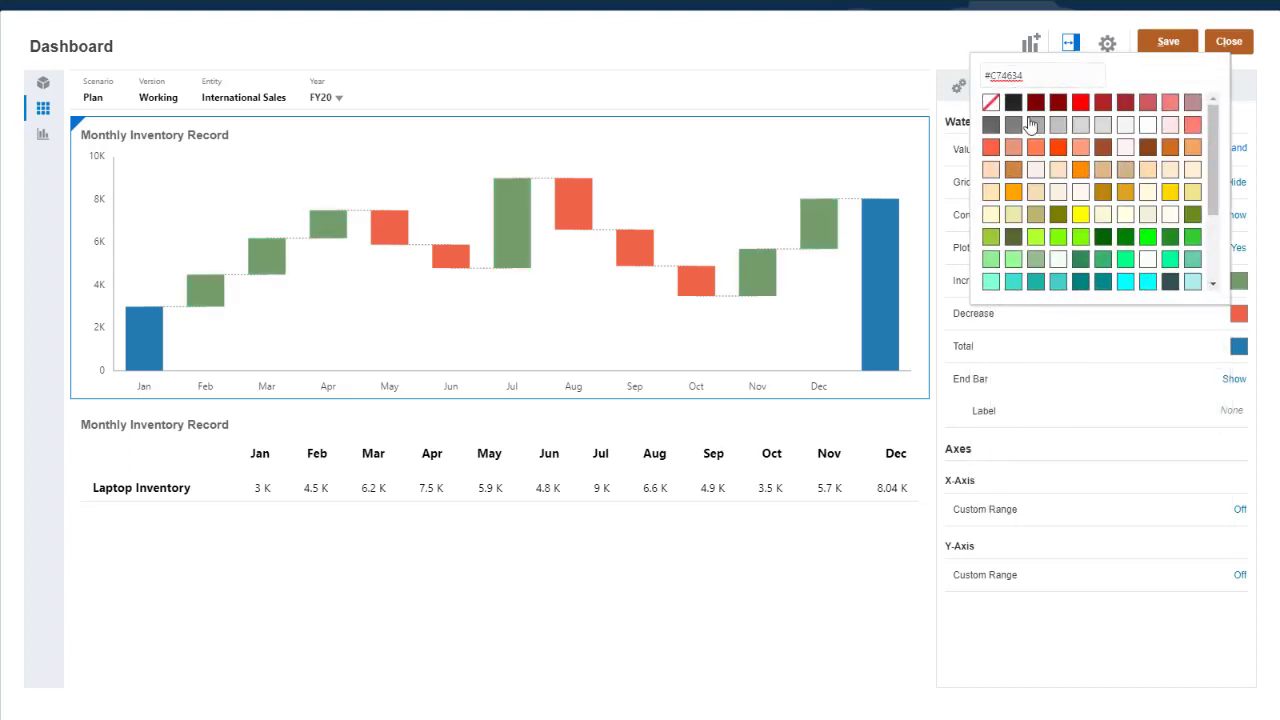
{"action": "left_click", "coordinate": [1239, 347]}
{"action": "double_click", "coordinate": [1003, 378]}
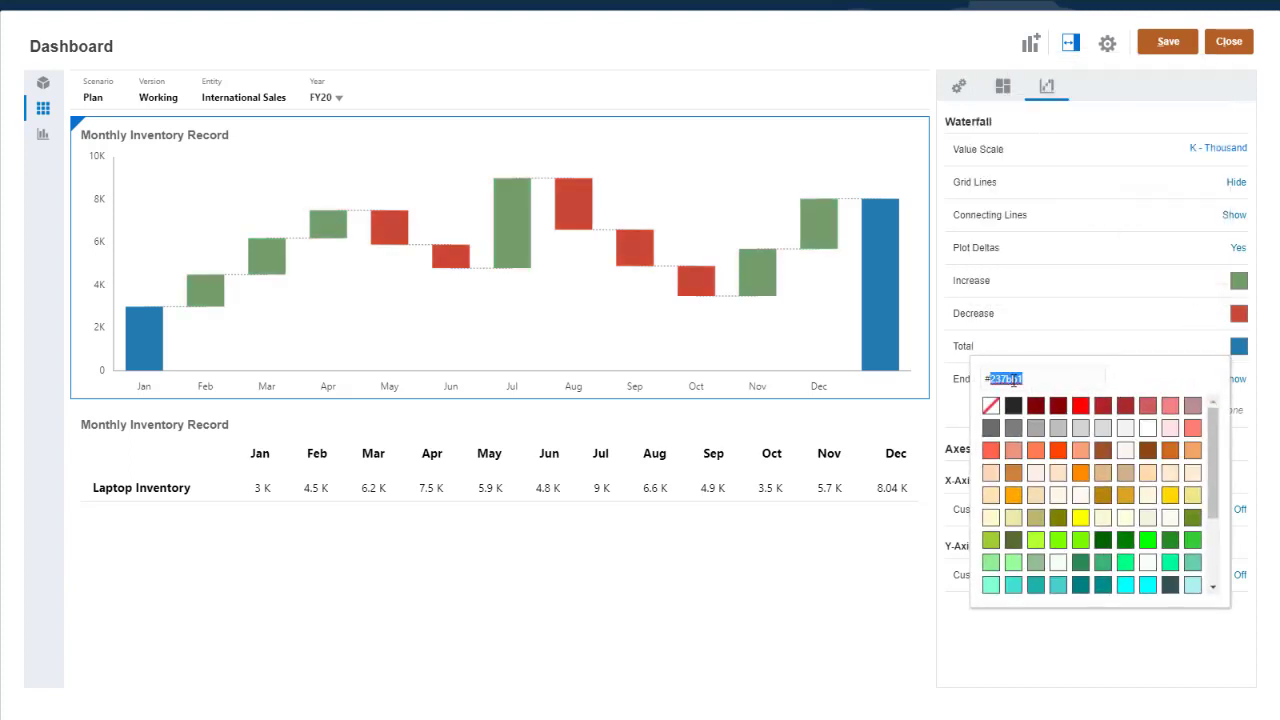
{"action": "key", "text": "ctrl+v"}
{"action": "left_click", "coordinate": [1176, 352]}
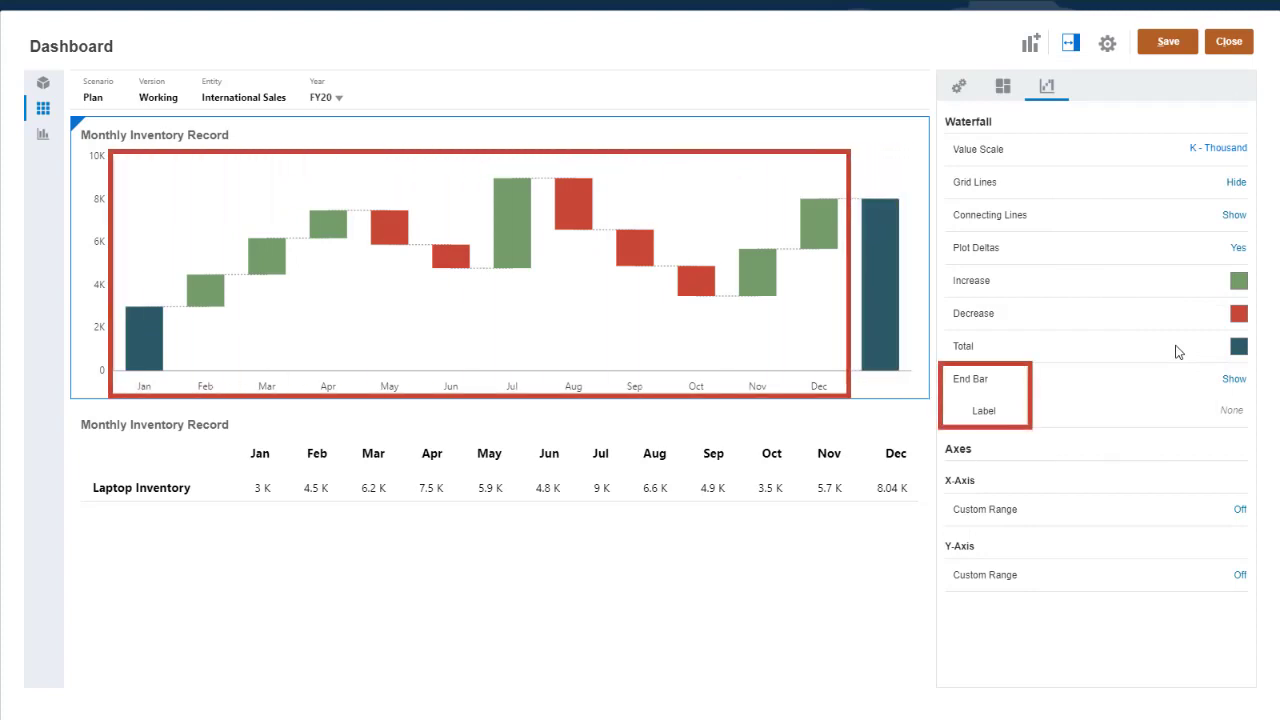
Step: Keep the End Bar on and label it 'Year End'
{"action": "left_click", "coordinate": [1234, 380]}
{"action": "left_click", "coordinate": [1236, 380]}
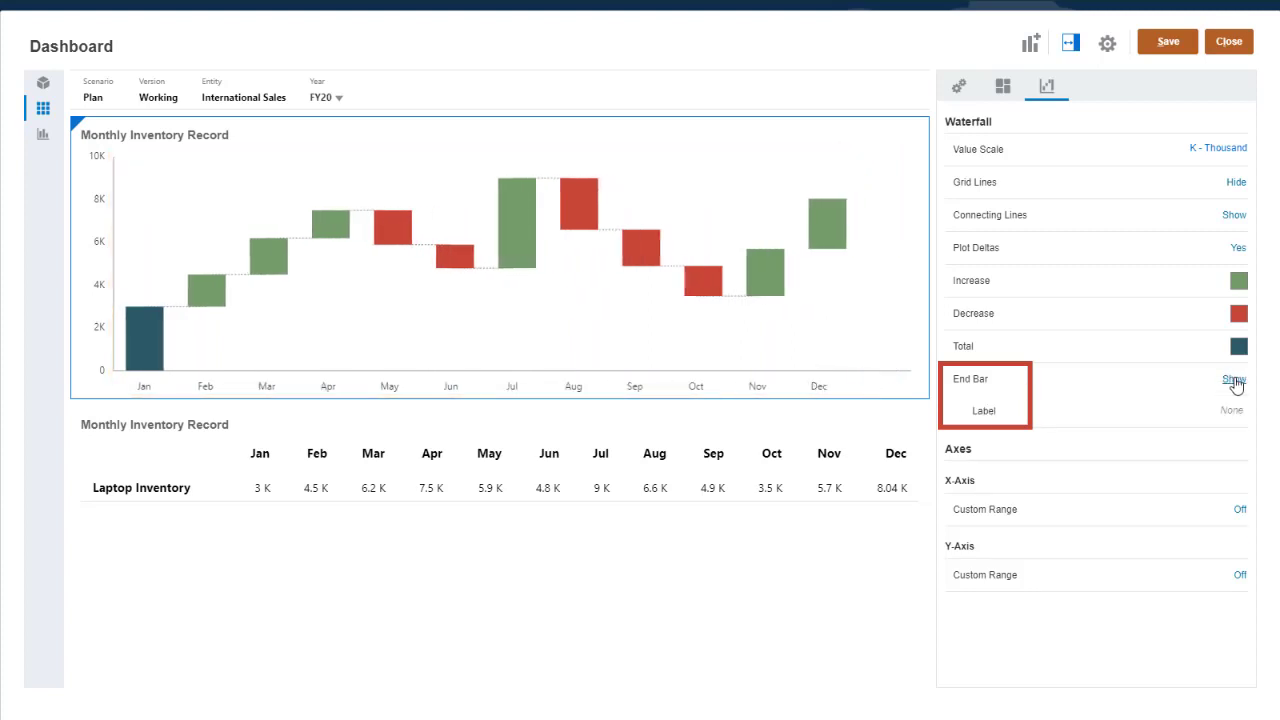
{"action": "left_click", "coordinate": [1233, 412]}
{"action": "type", "text": "Year End"}
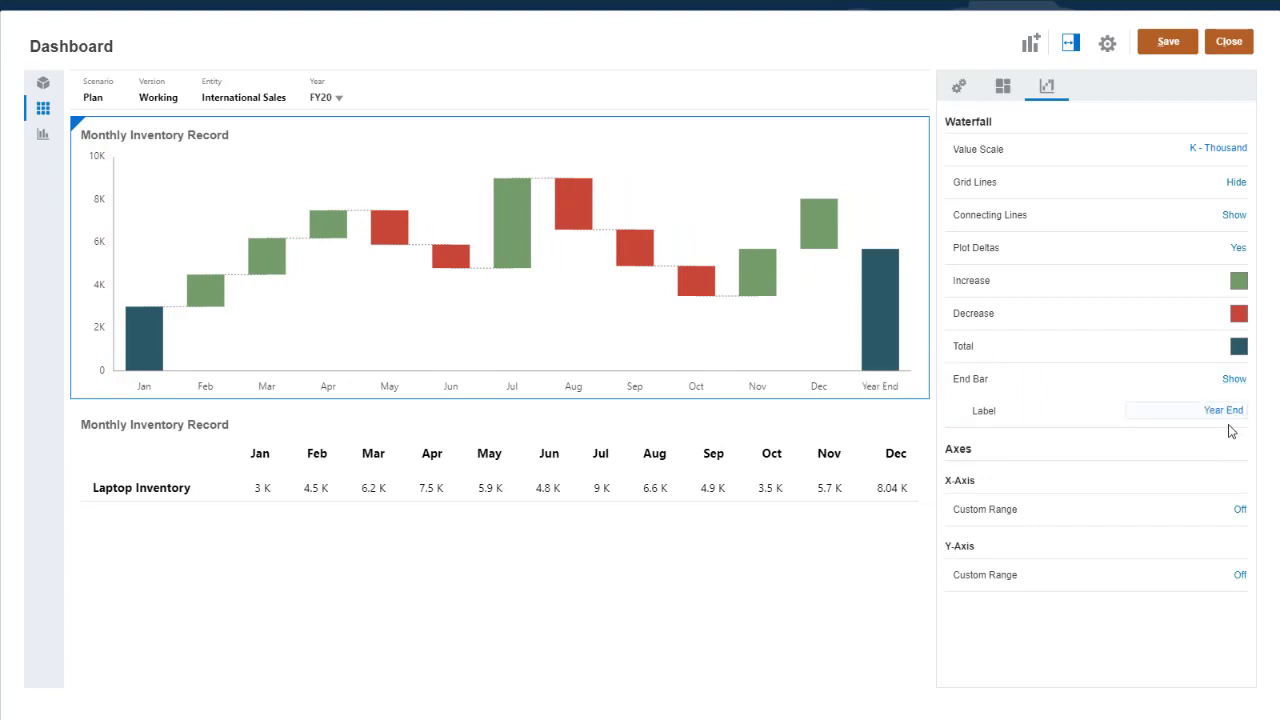
Step: Review the Y-Axis Custom Range options, leave them unchanged, and select the dashboard title
{"action": "left_click", "coordinate": [1240, 575]}
{"action": "left_click", "coordinate": [1053, 554]}
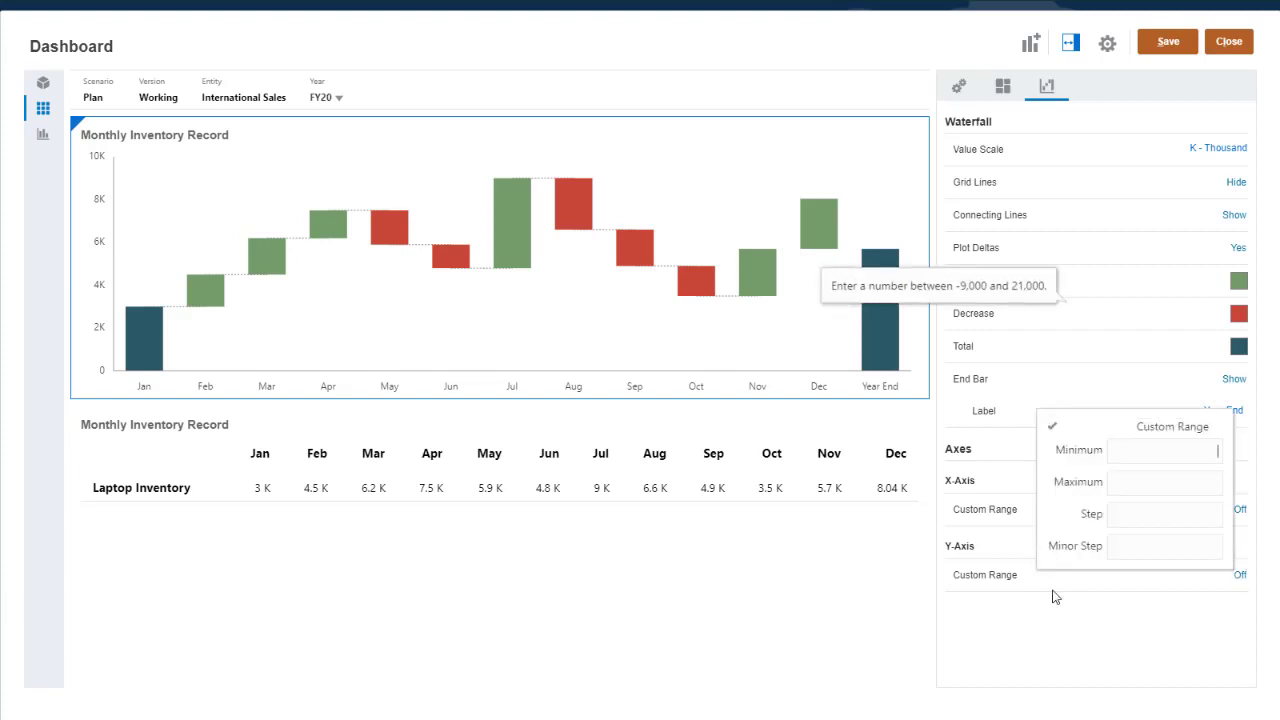
{"action": "left_click", "coordinate": [1048, 628]}
{"action": "left_click", "coordinate": [79, 46]}
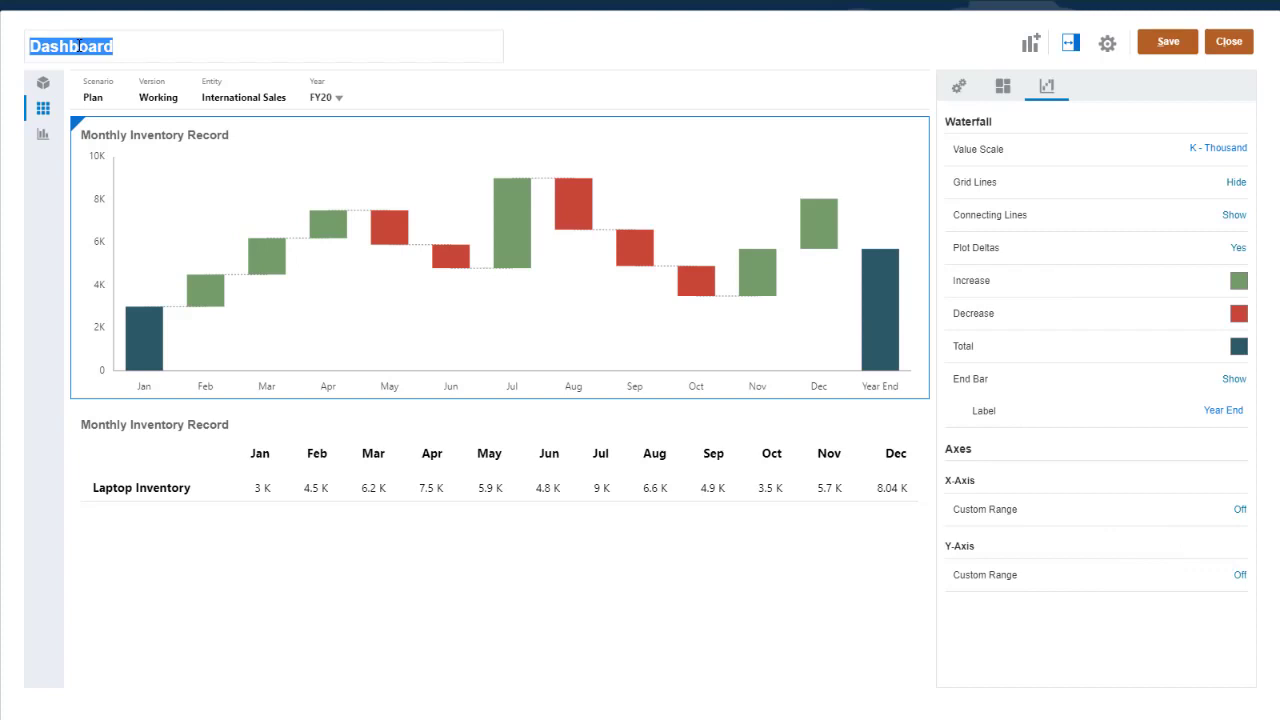
Step: Title the dashboard 'Waterfall 1' and save it
{"action": "type", "text": "Waterfall 1"}
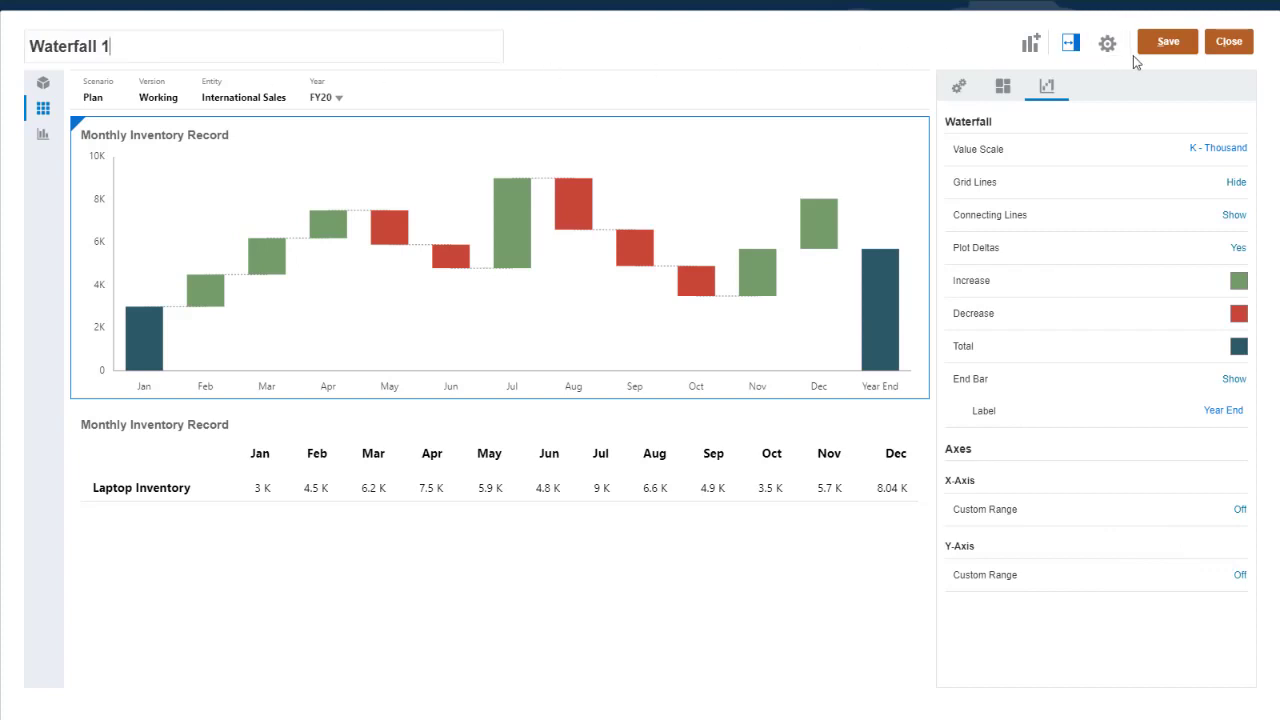
{"action": "left_click", "coordinate": [1165, 44]}
{"action": "left_click", "coordinate": [742, 407]}
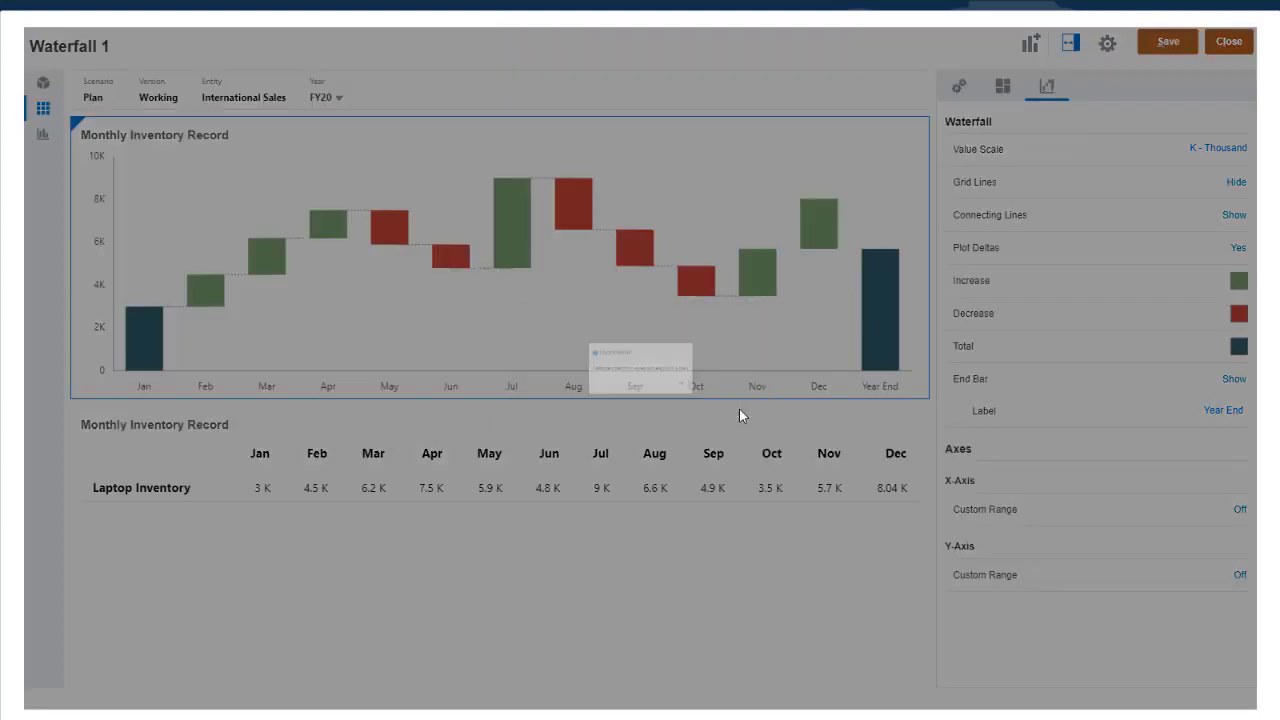
Step: Create a new Dashboard 2.0 and stack two P & L Statement forms on its canvas
{"action": "left_click", "coordinate": [1226, 44]}
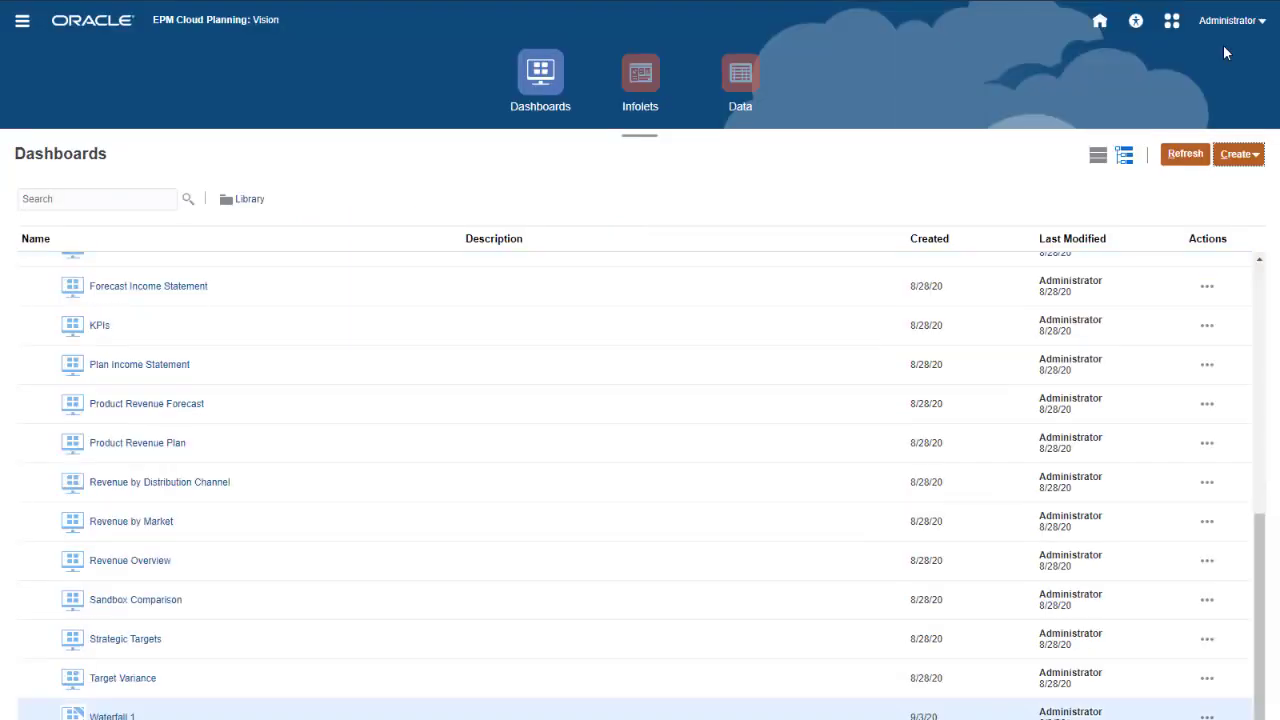
{"action": "left_click", "coordinate": [1238, 154]}
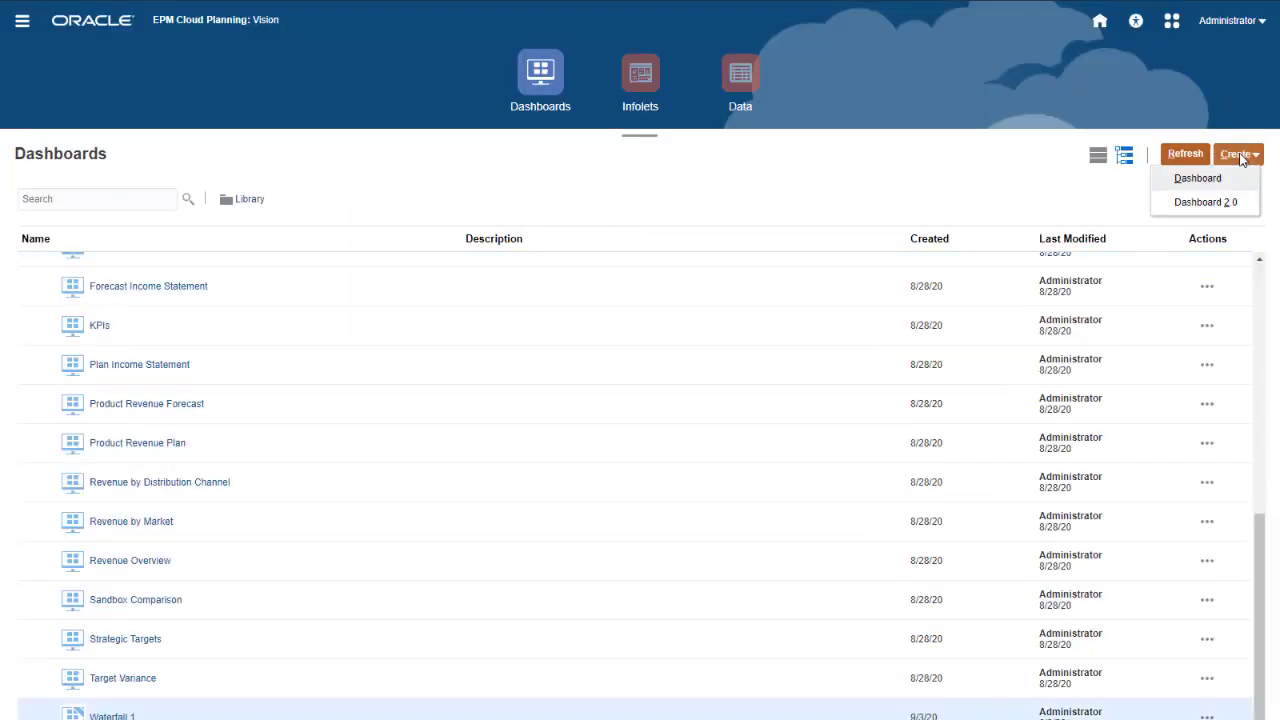
{"action": "left_click", "coordinate": [1228, 207]}
{"action": "left_click", "coordinate": [43, 107]}
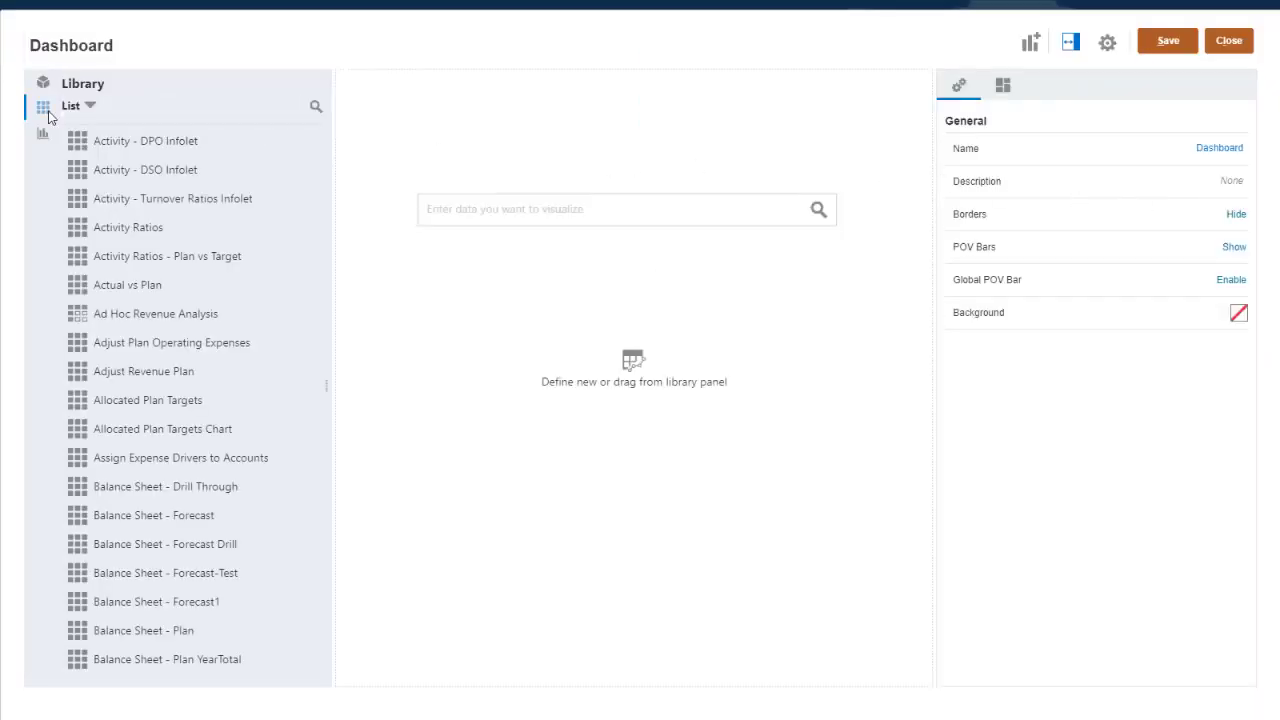
{"action": "type", "text": "P &"}
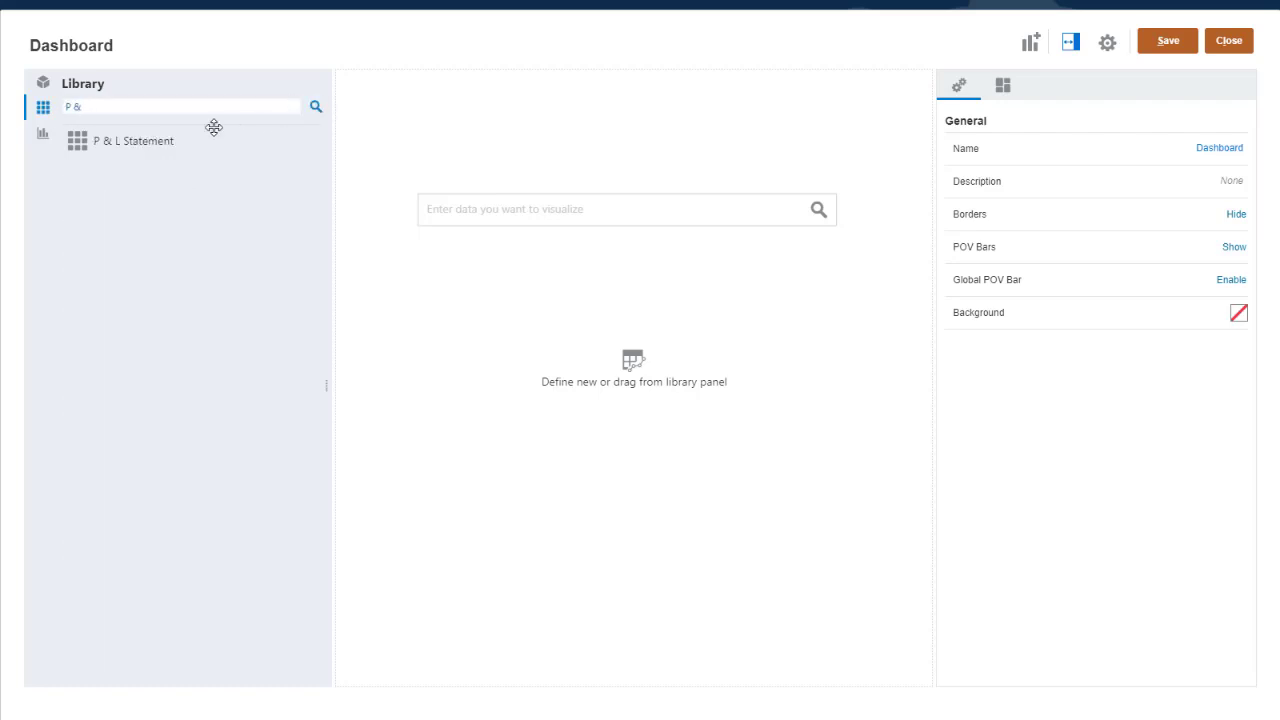
{"action": "left_click_drag", "start_coordinate": [134, 141], "coordinate": [390, 172]}
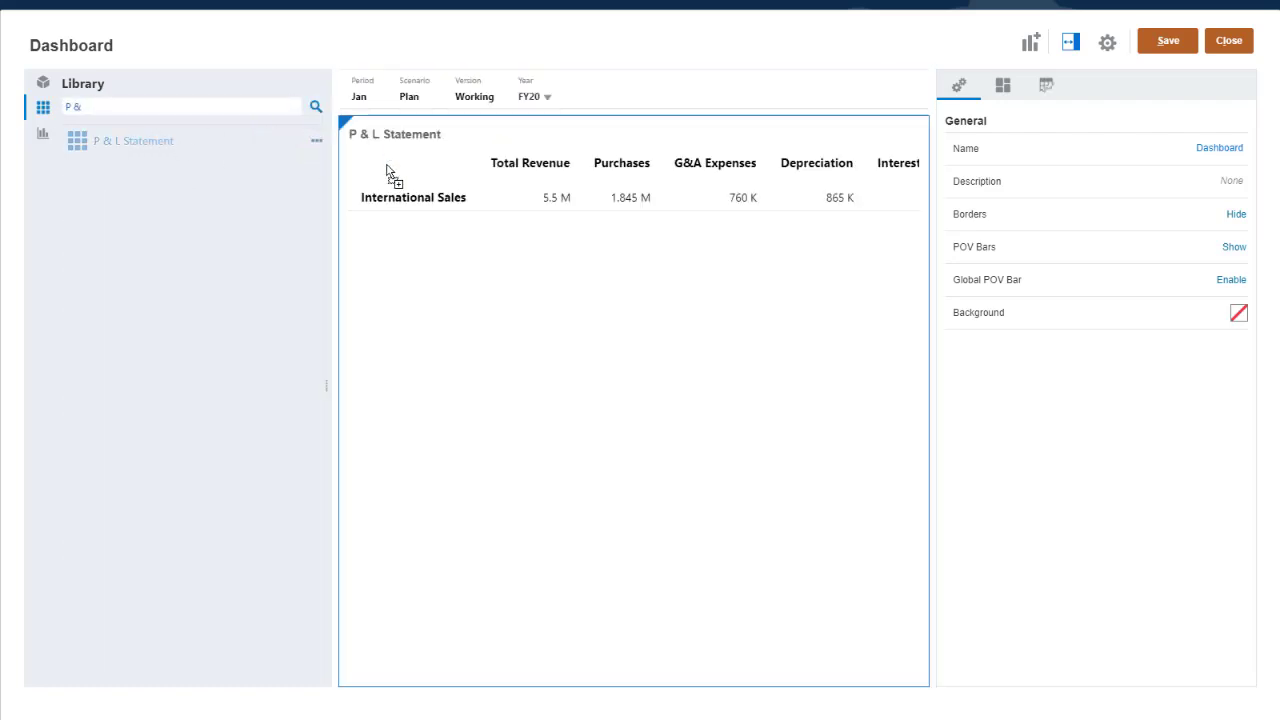
{"action": "left_click_drag", "start_coordinate": [145, 140], "coordinate": [434, 676]}
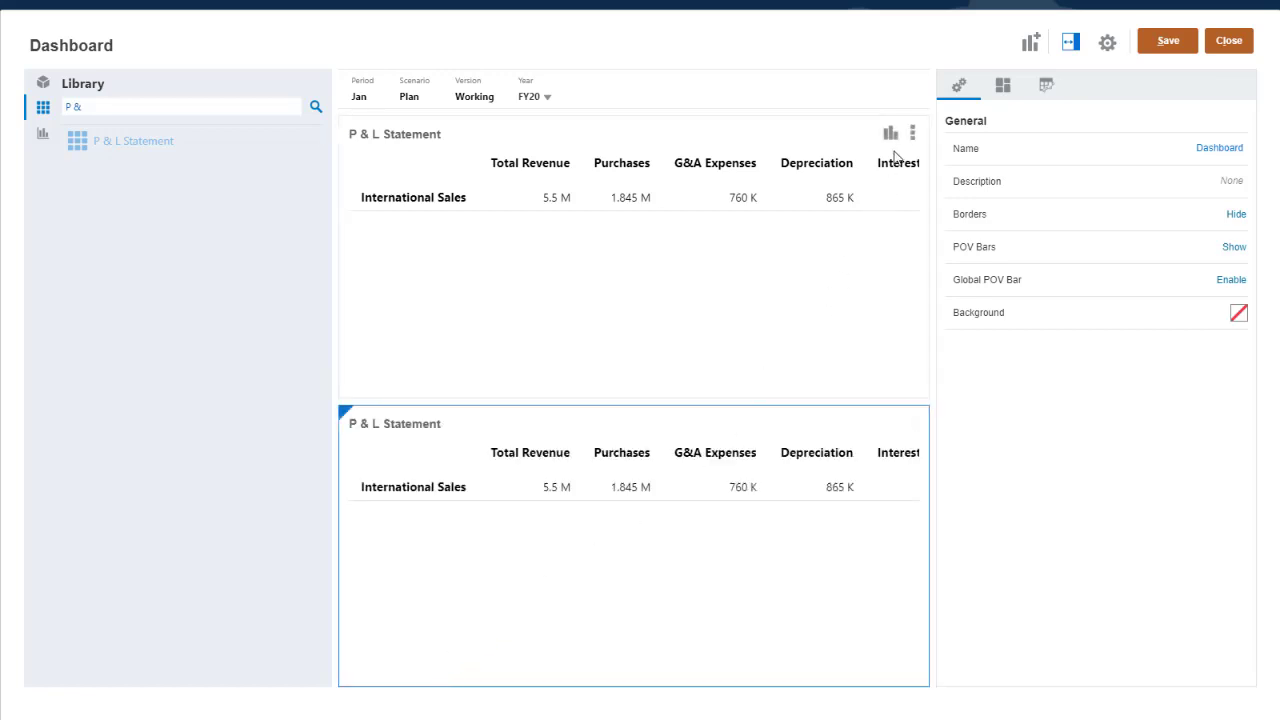
Step: Make the upper P & L Statement a Waterfall chart, then hide the Library and properties panels
{"action": "left_click", "coordinate": [890, 134]}
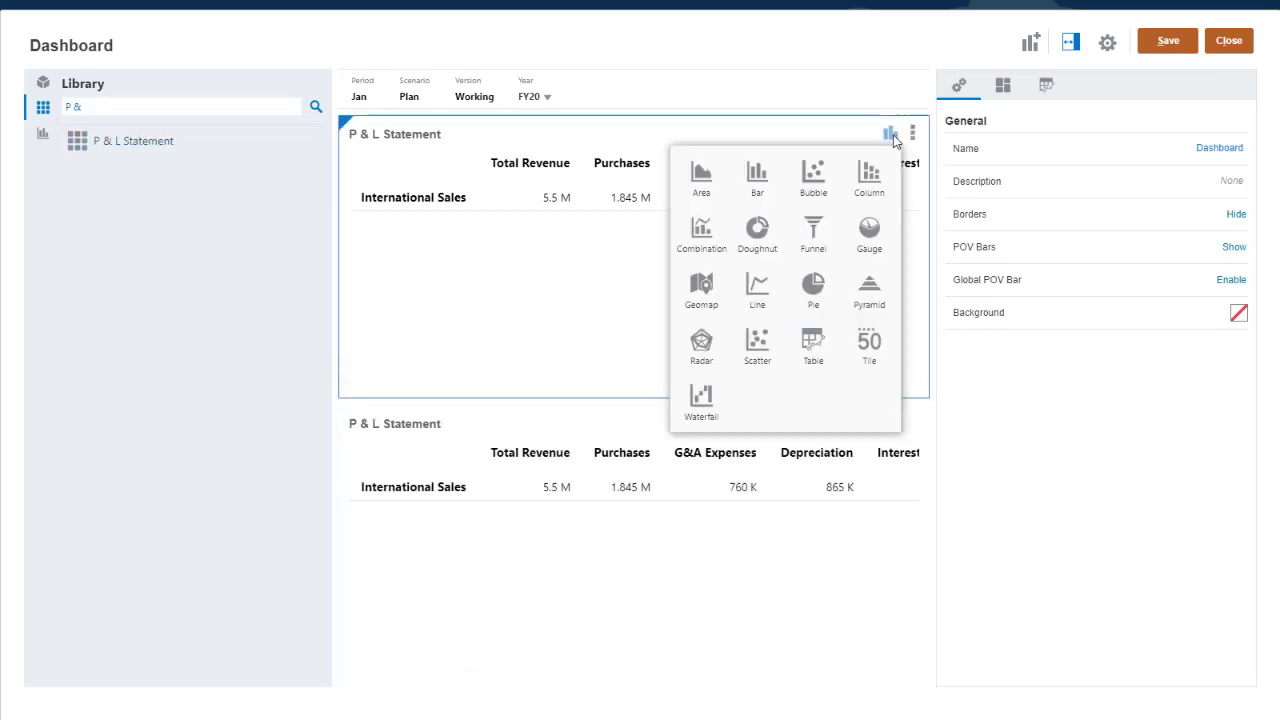
{"action": "left_click", "coordinate": [701, 400]}
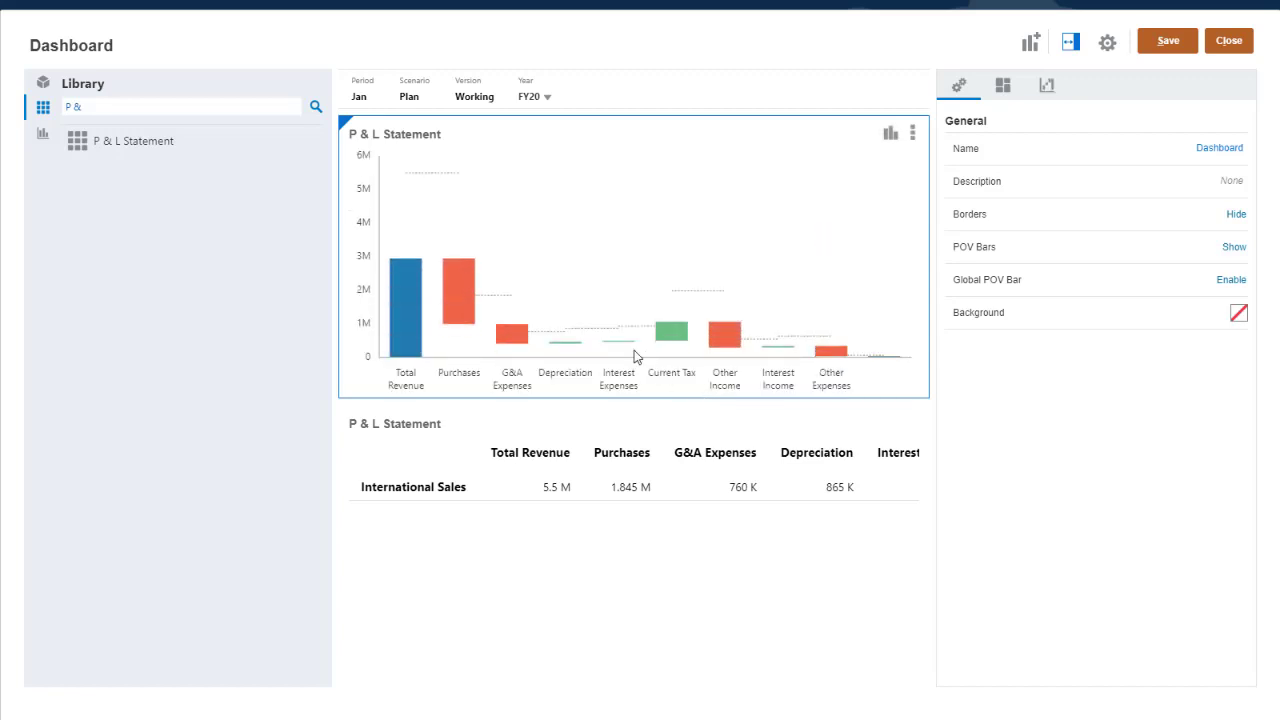
{"action": "left_click", "coordinate": [329, 393]}
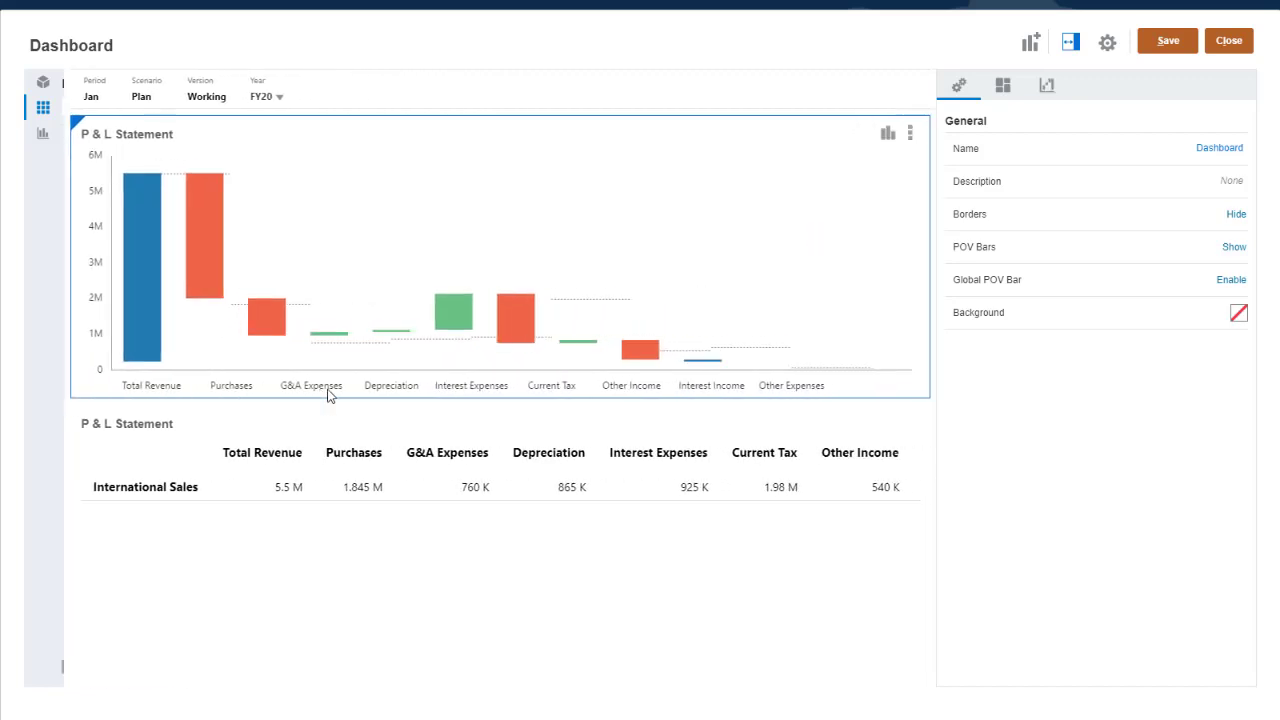
{"action": "left_click", "coordinate": [1070, 42]}
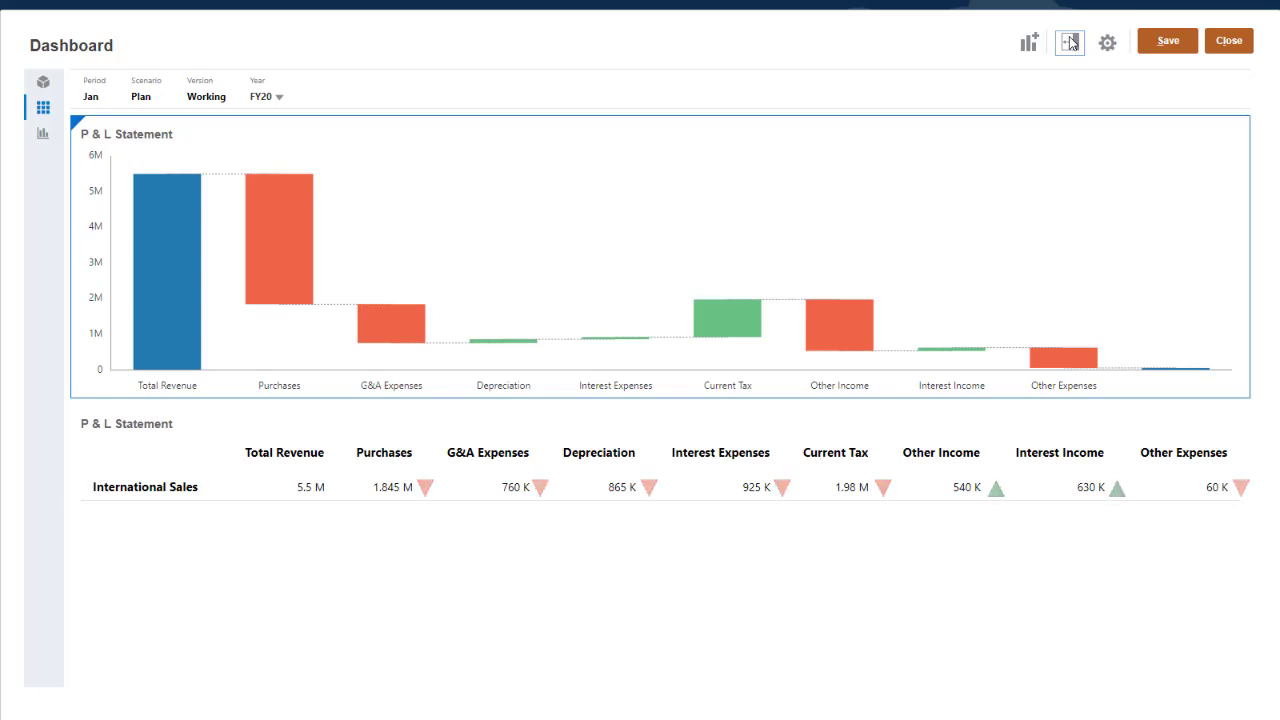
Step: Set Plot Deltas to No and bring up Bar Direction choices for the Purchases bar
{"action": "left_click", "coordinate": [1070, 43]}
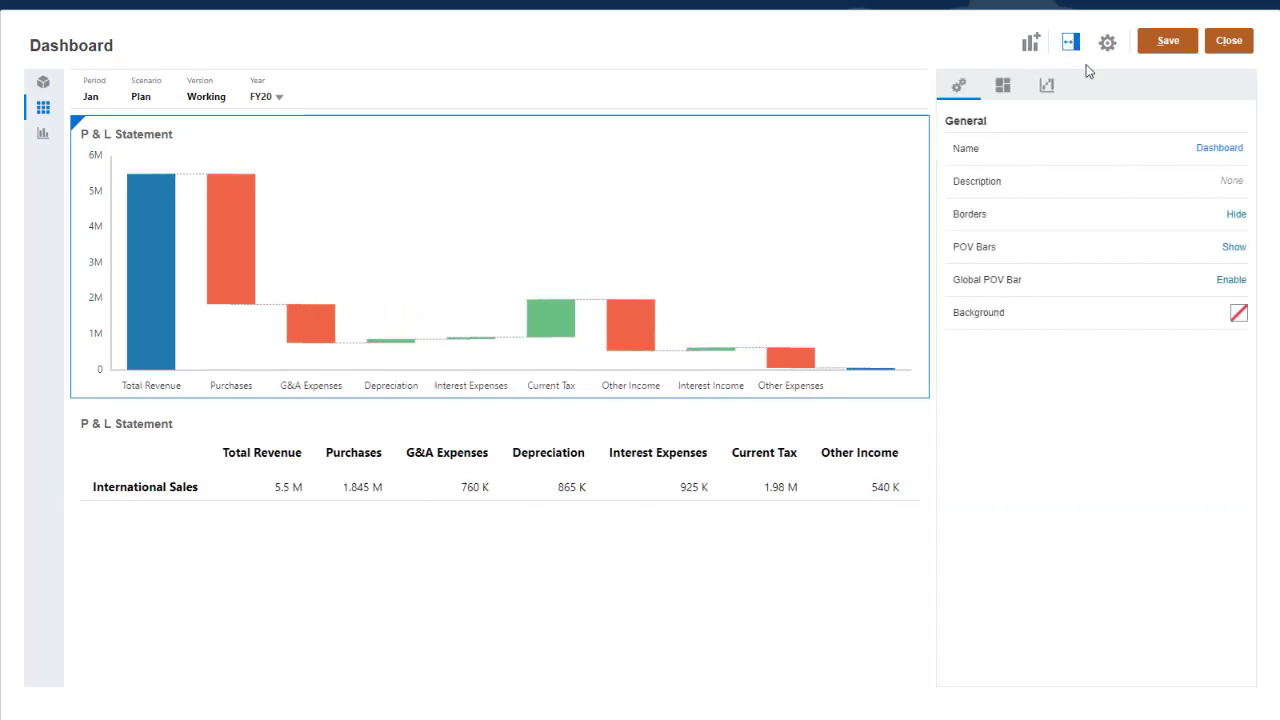
{"action": "left_click", "coordinate": [1058, 94]}
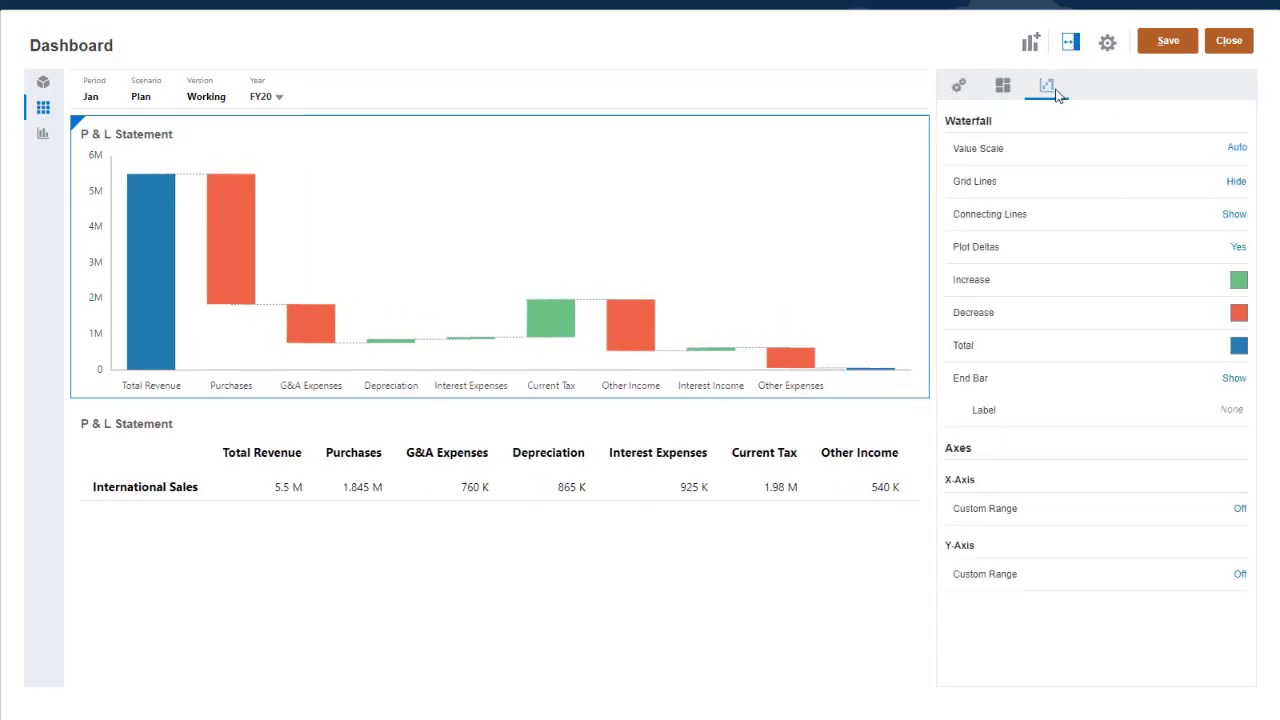
{"action": "left_click", "coordinate": [1237, 249]}
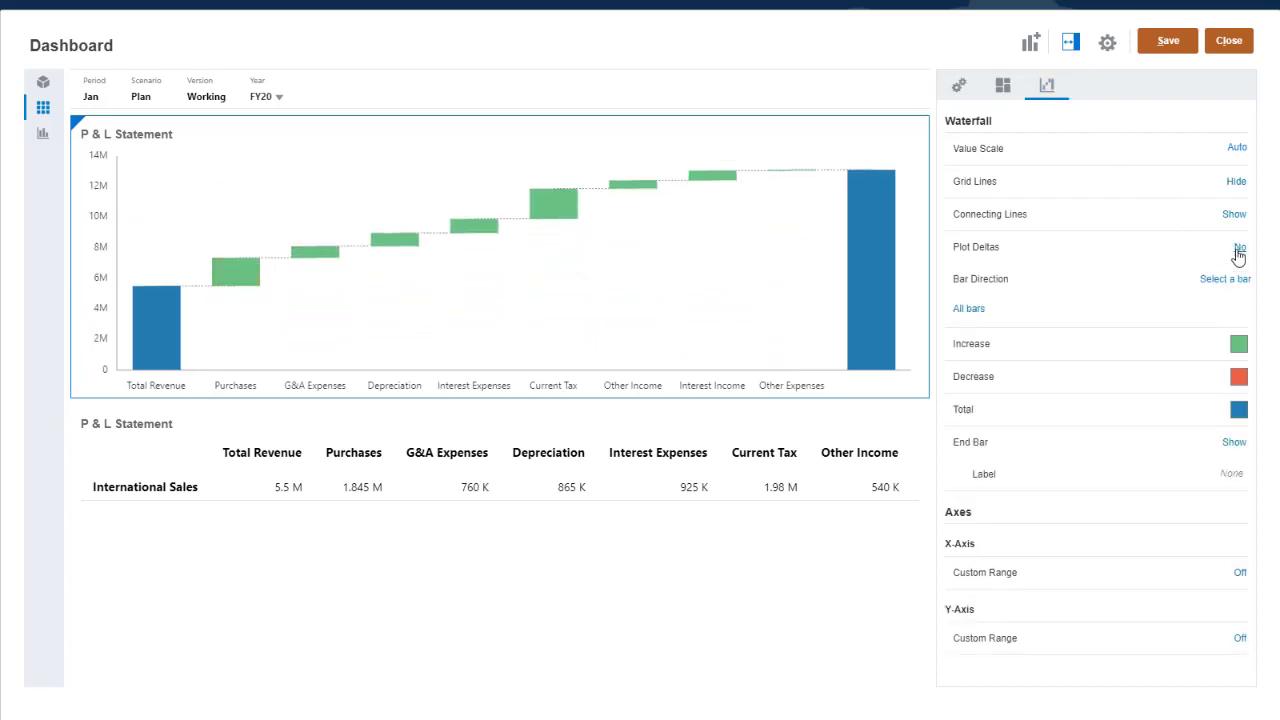
{"action": "left_click", "coordinate": [244, 271]}
{"action": "left_click", "coordinate": [1238, 282]}
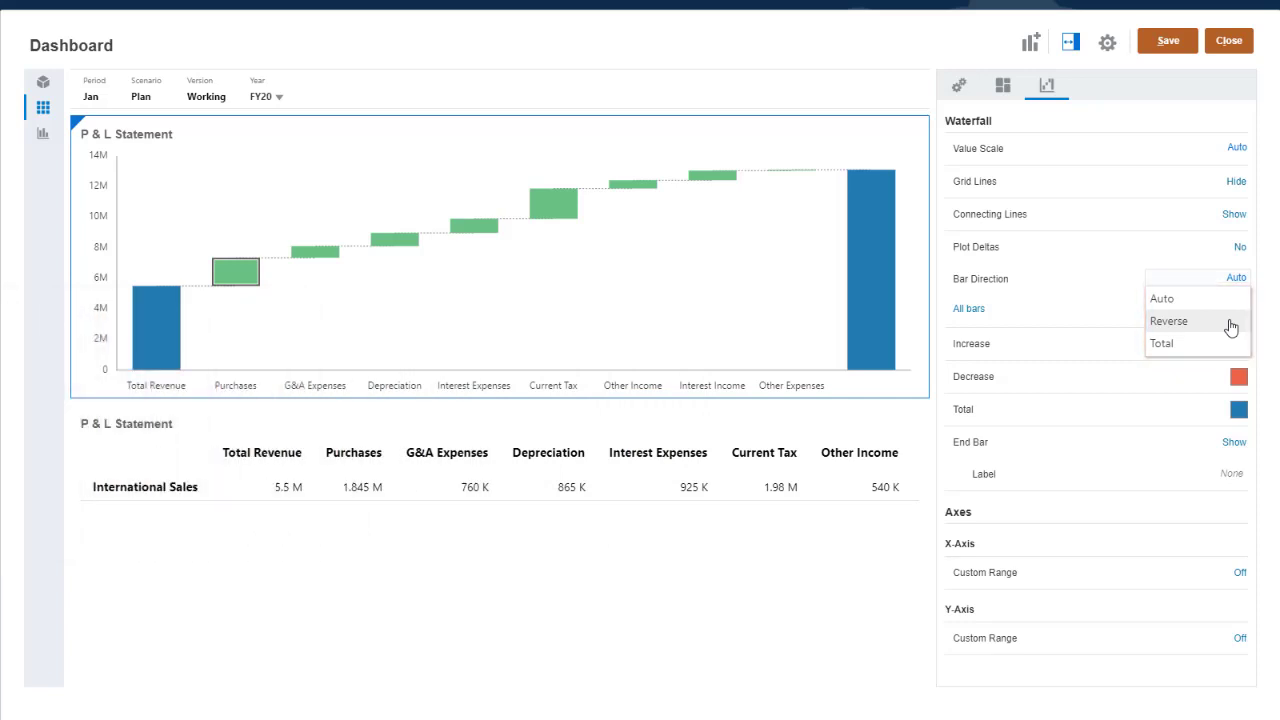
Step: Set Bar Direction to Reverse for Purchases, G&A Expenses, Depreciation, Interest Expenses, Current Tax and Other Expenses
{"action": "left_click", "coordinate": [1231, 322]}
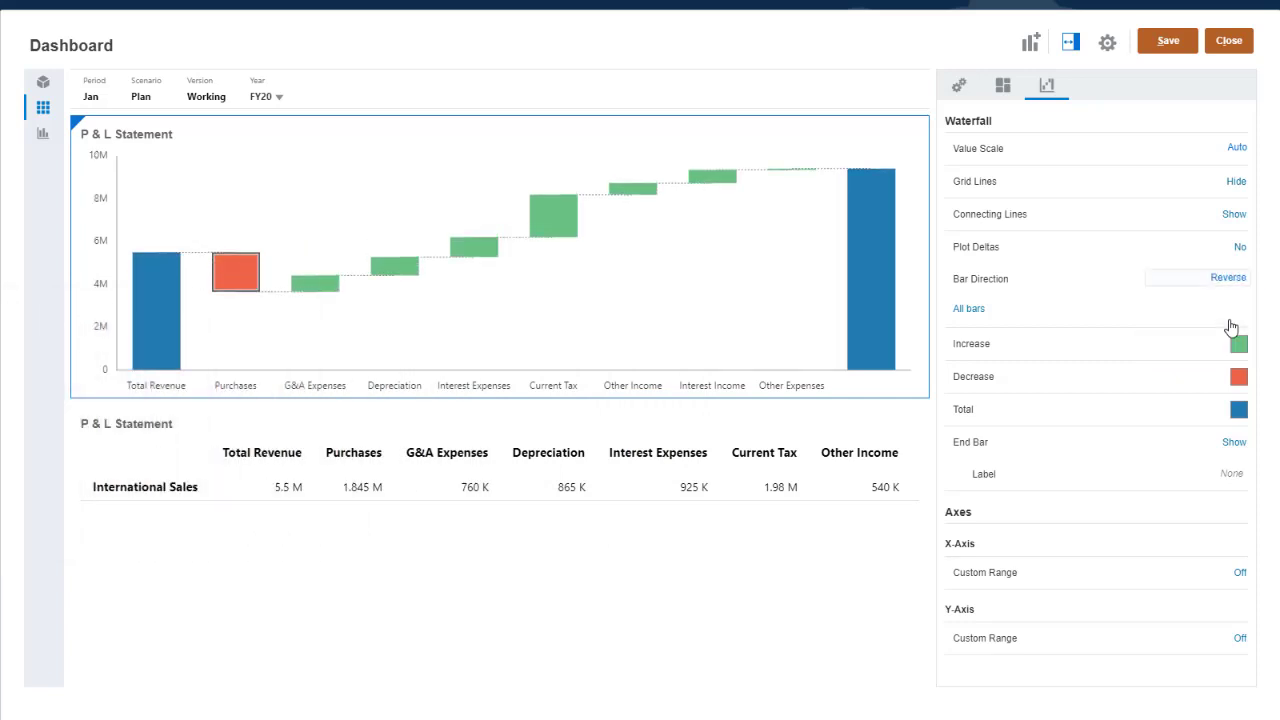
{"action": "left_click", "coordinate": [979, 312]}
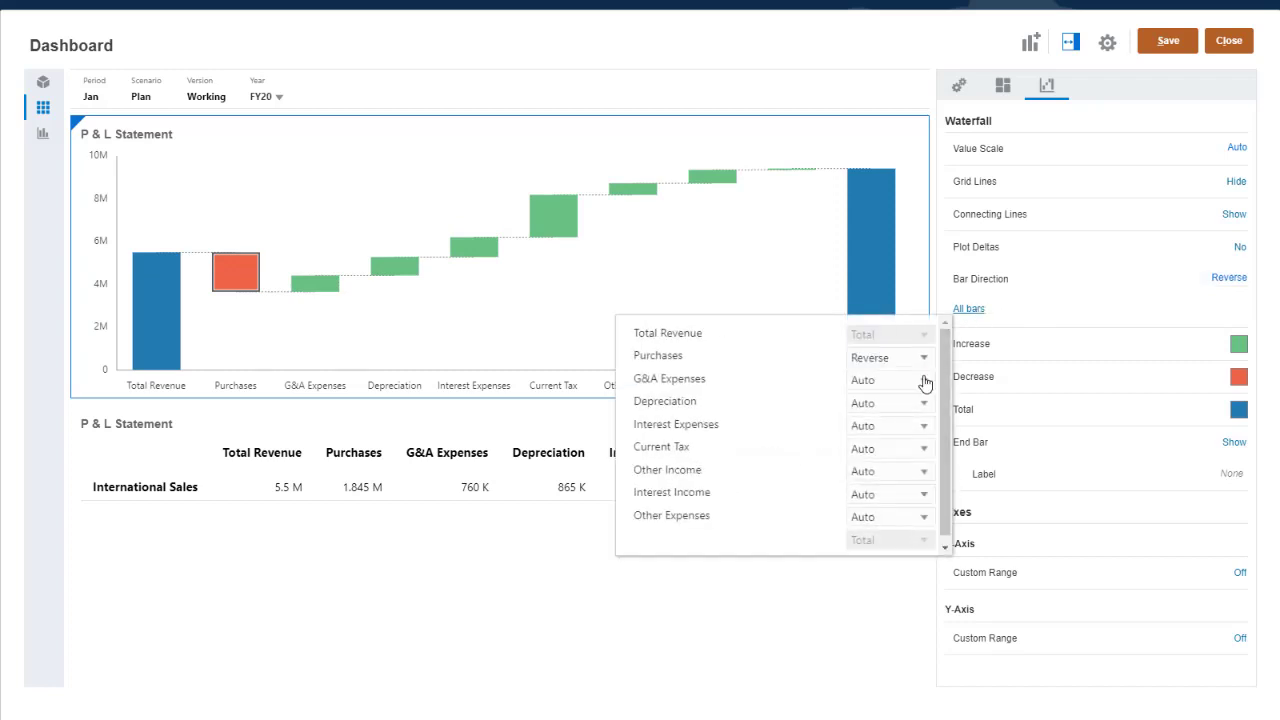
{"action": "left_click", "coordinate": [924, 382]}
{"action": "left_click", "coordinate": [911, 424]}
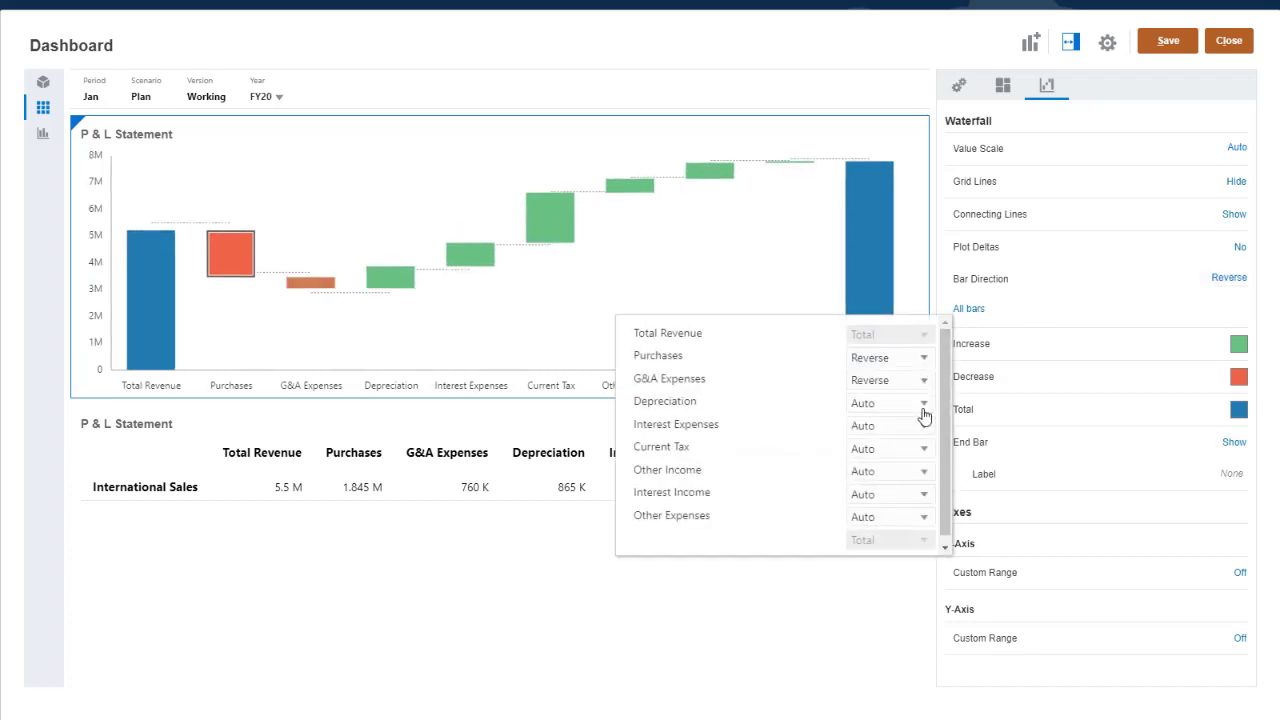
{"action": "left_click", "coordinate": [923, 405]}
{"action": "left_click", "coordinate": [912, 448]}
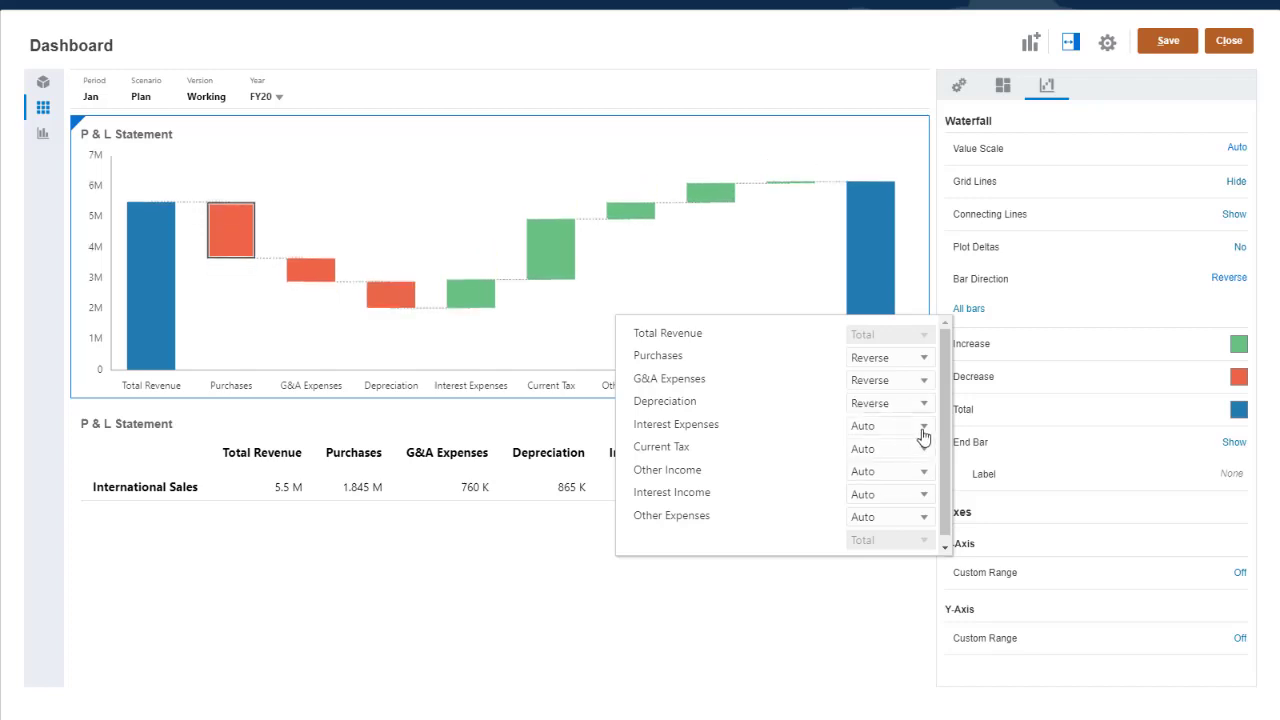
{"action": "left_click", "coordinate": [923, 430]}
{"action": "left_click", "coordinate": [911, 468]}
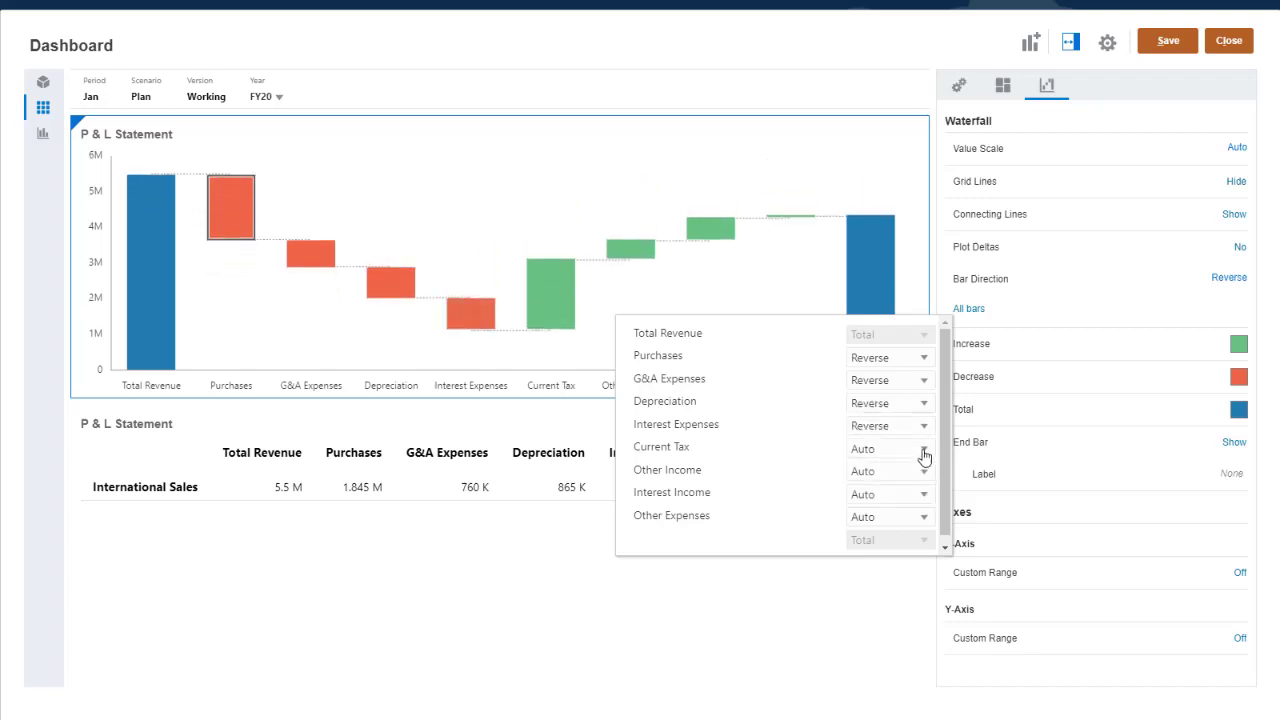
{"action": "left_click", "coordinate": [923, 451]}
{"action": "left_click", "coordinate": [906, 492]}
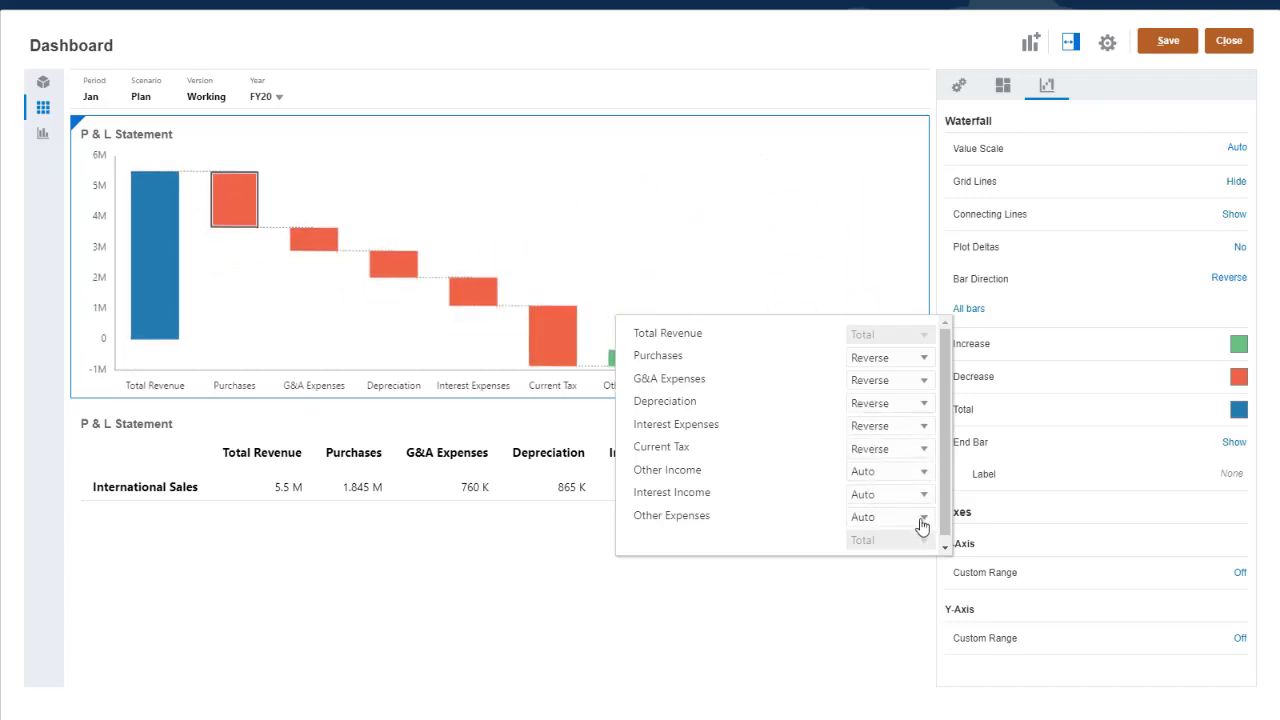
{"action": "left_click", "coordinate": [922, 519]}
{"action": "left_click", "coordinate": [904, 561]}
{"action": "left_click", "coordinate": [909, 273]}
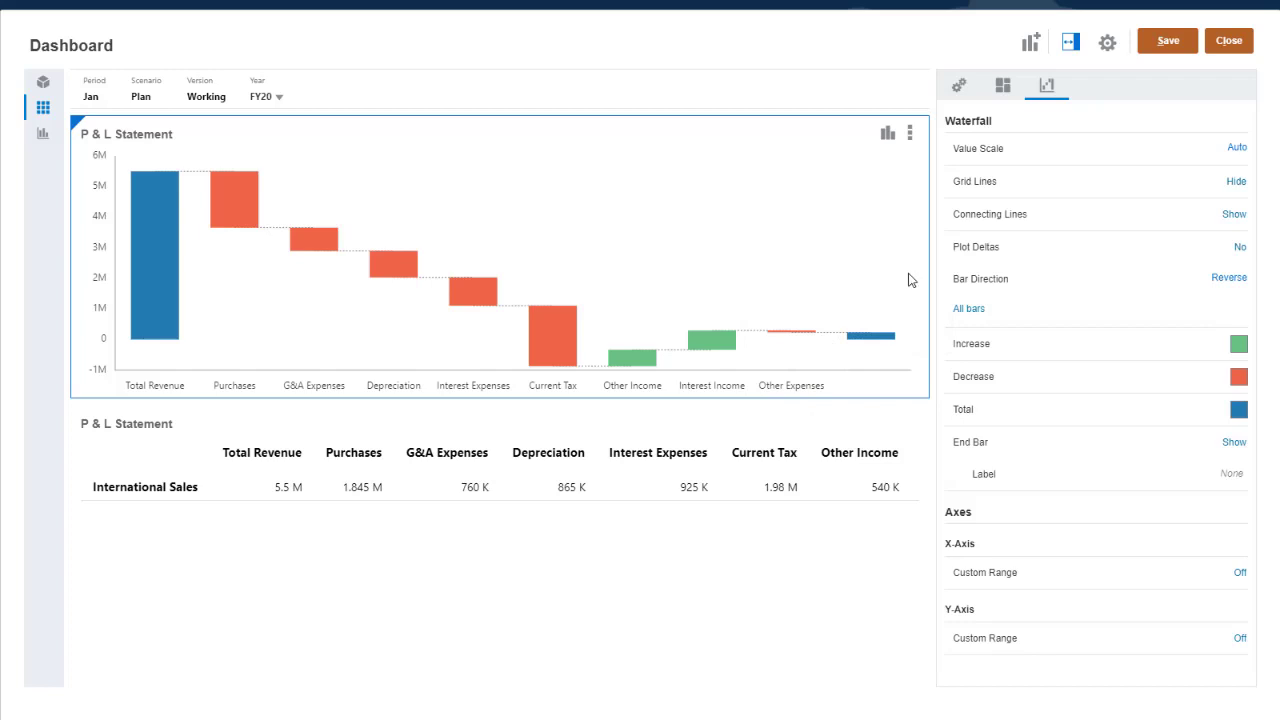
Step: Enter 'Net Income' as the End Bar Label, then preview with Run Dashboard
{"action": "mouse_move", "coordinate": [883, 342]}
{"action": "left_click", "coordinate": [1230, 476]}
{"action": "type", "text": "Net Income"}
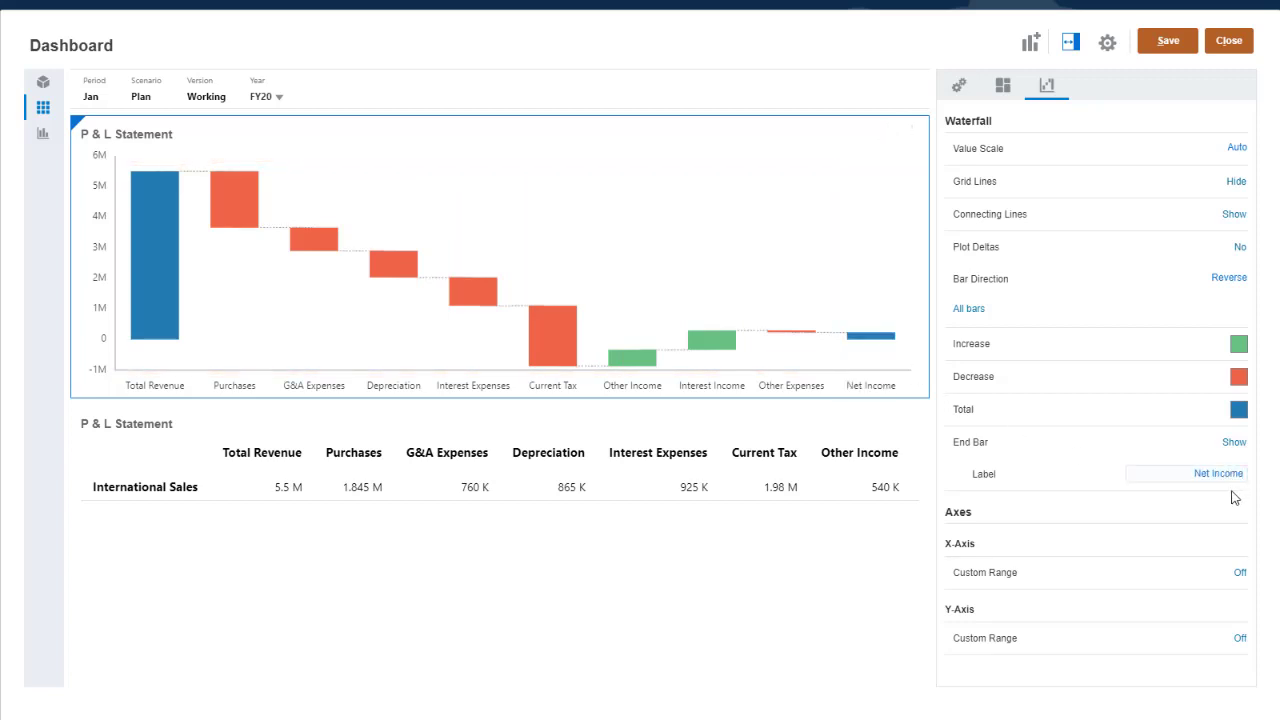
{"action": "left_click", "coordinate": [1107, 43]}
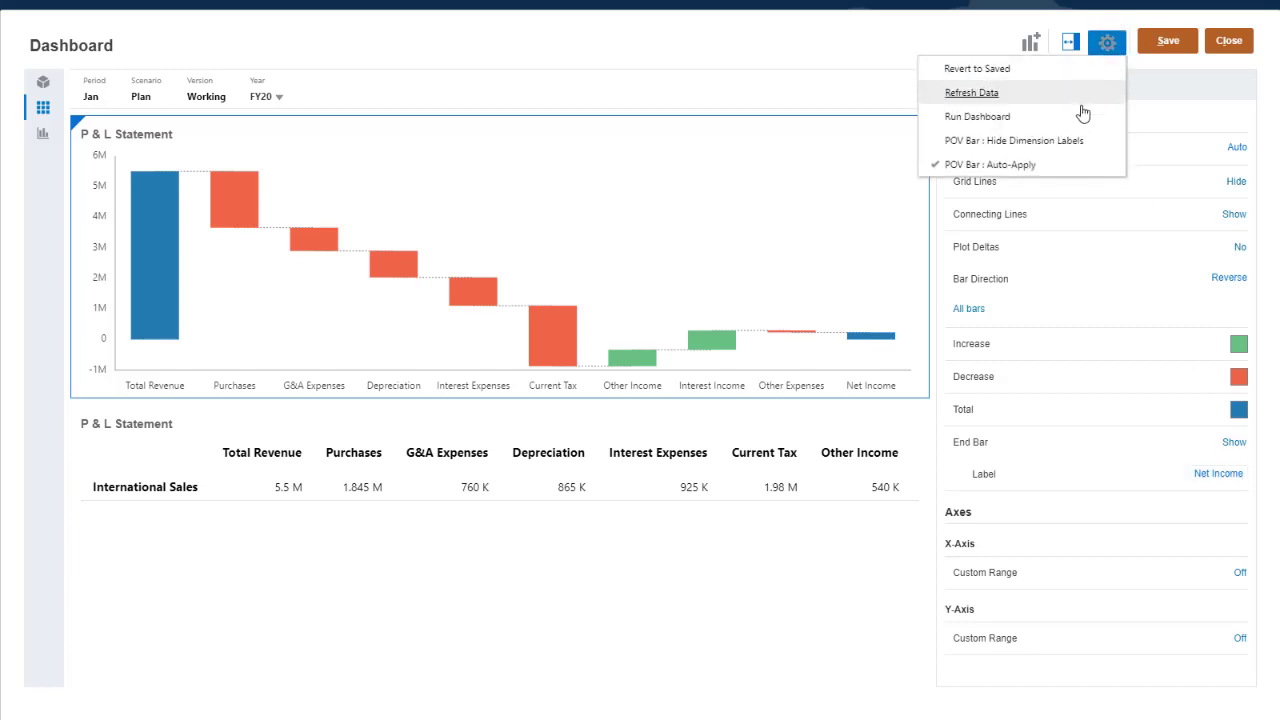
{"action": "left_click", "coordinate": [1082, 116]}
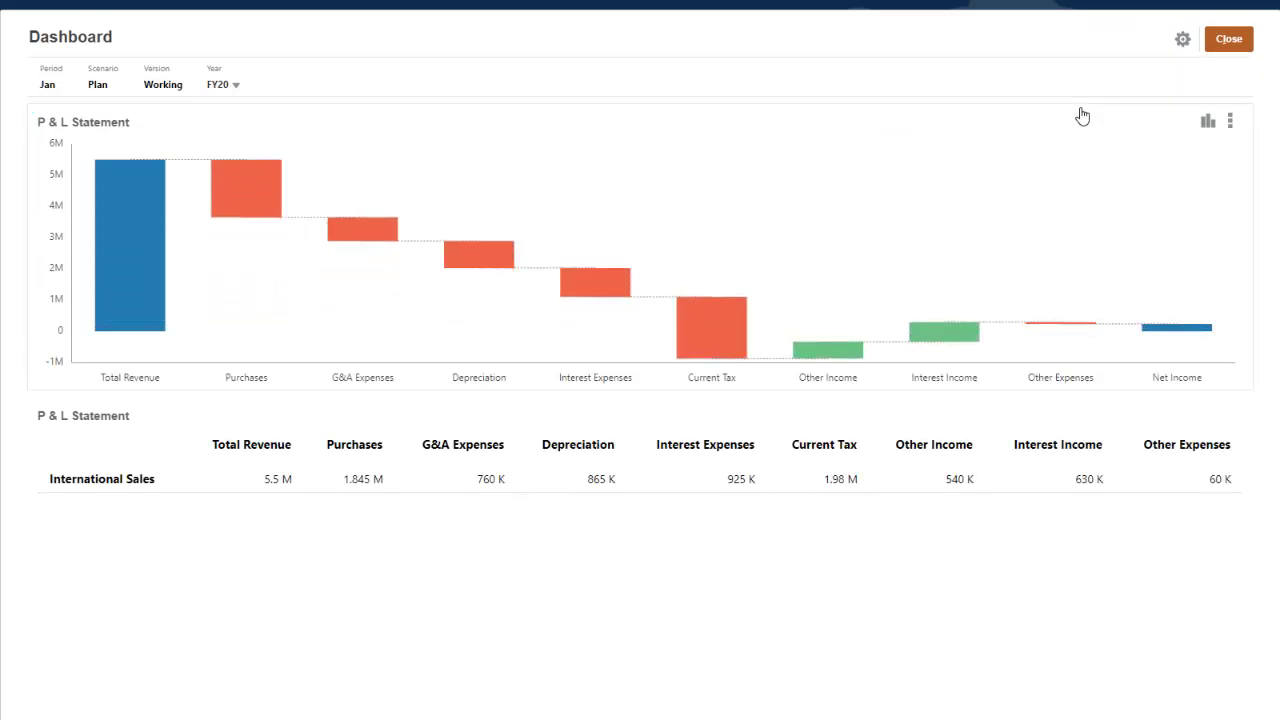